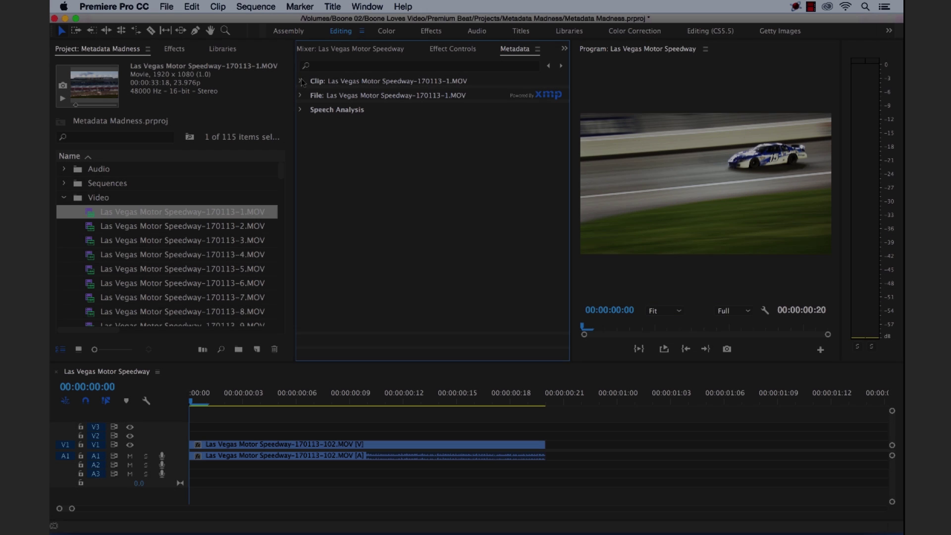
# Expand the File section's Basic and File Properties groups and inspect their field tooltips
pyautogui.click(300, 96)
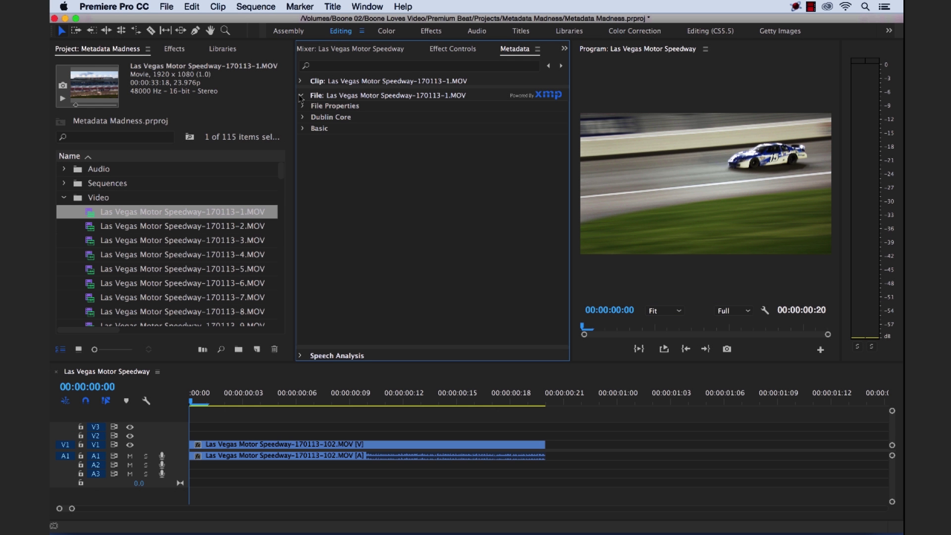
pyautogui.click(303, 129)
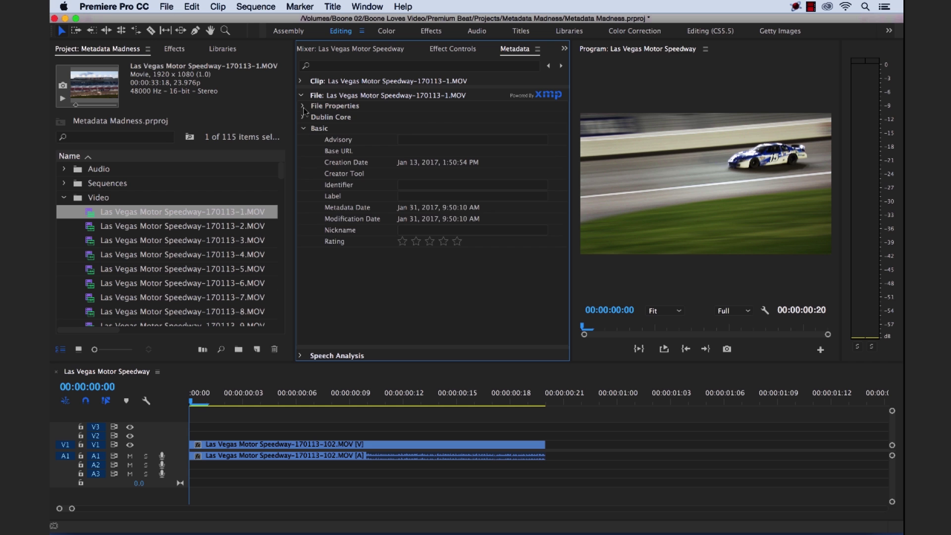
pyautogui.click(304, 106)
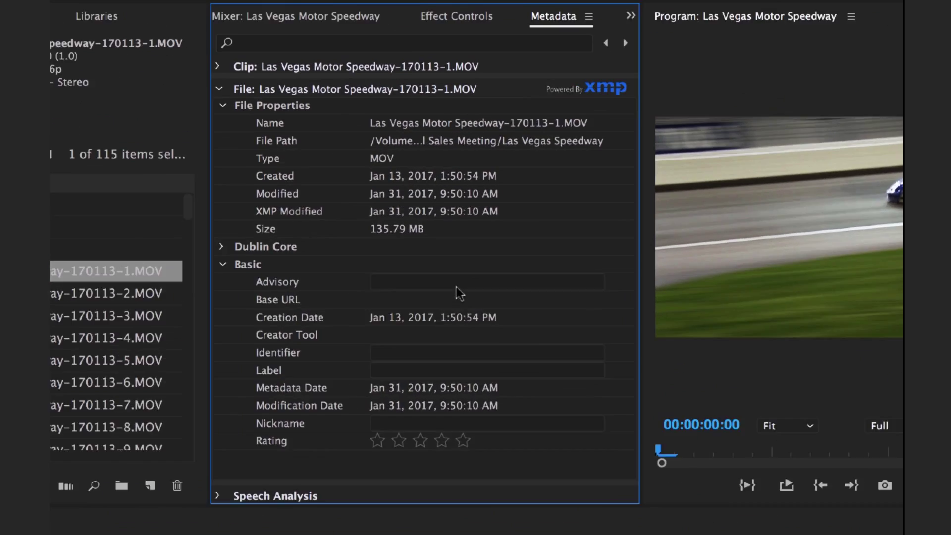
pyautogui.moveTo(452, 221)
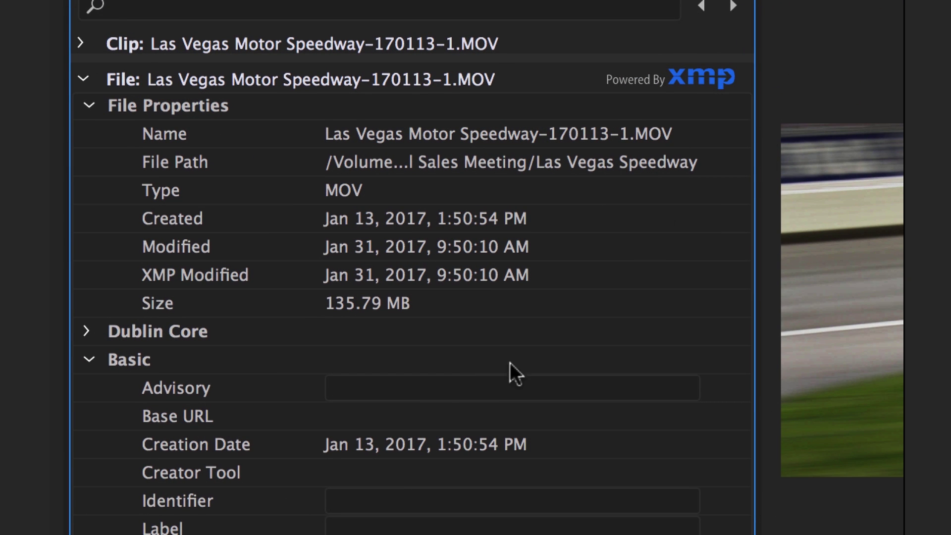
pyautogui.moveTo(410, 391)
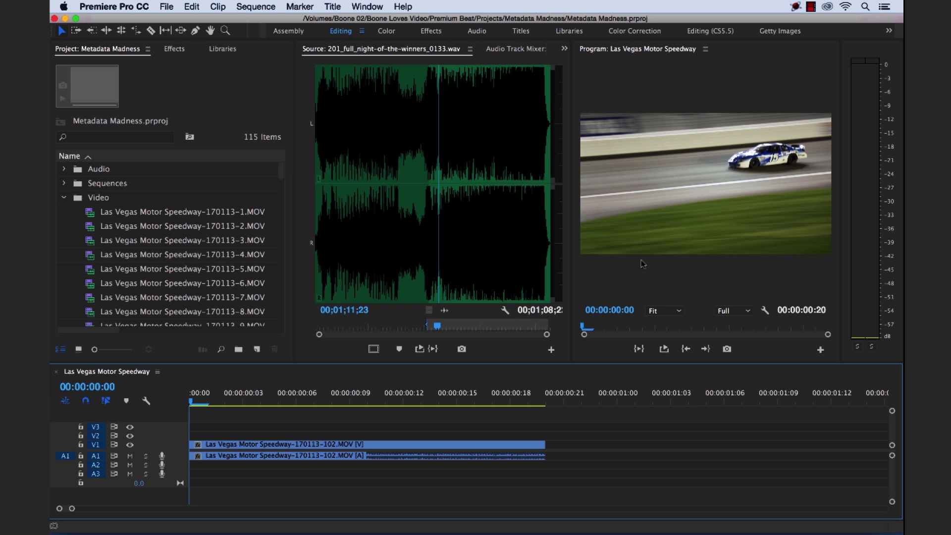
# Reopen the Metadata panel and switch to the Metalogging workspace
pyautogui.click(379, 8)
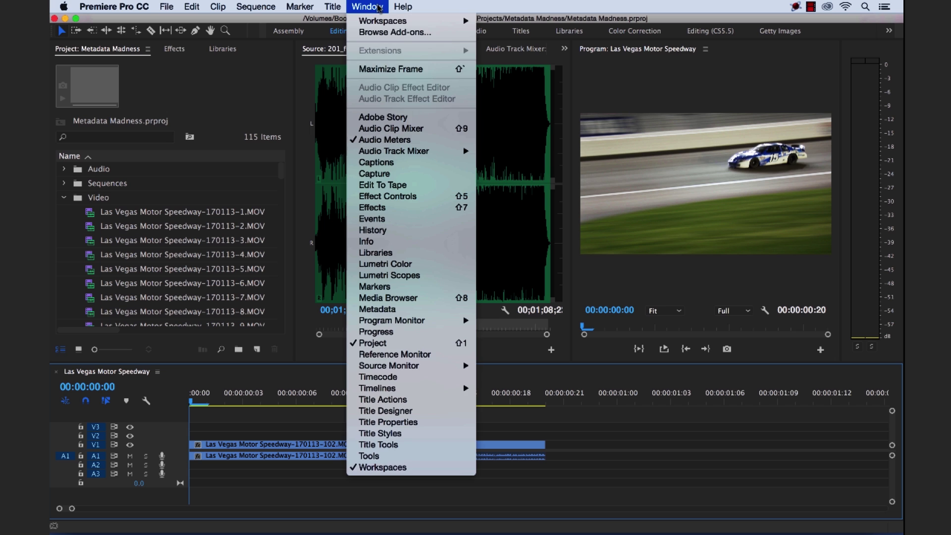
pyautogui.click(381, 309)
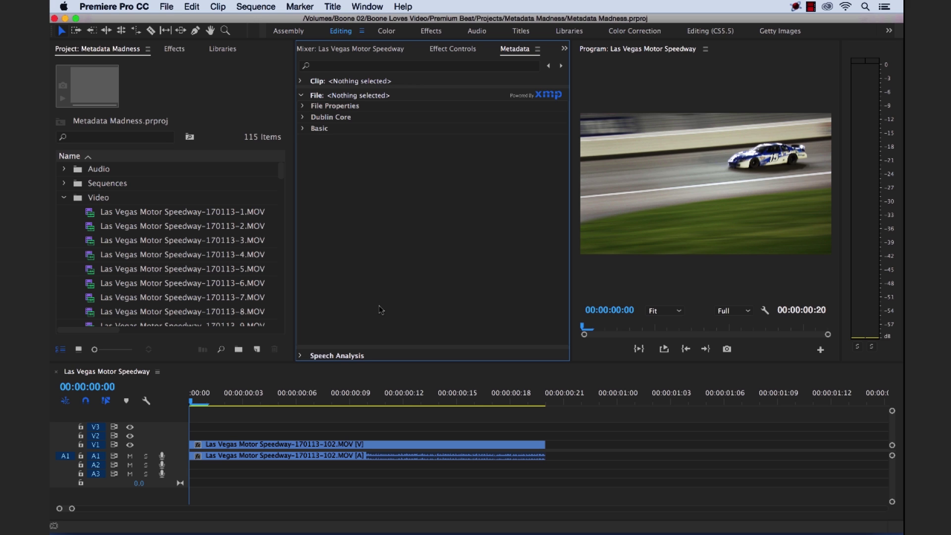
pyautogui.click(372, 7)
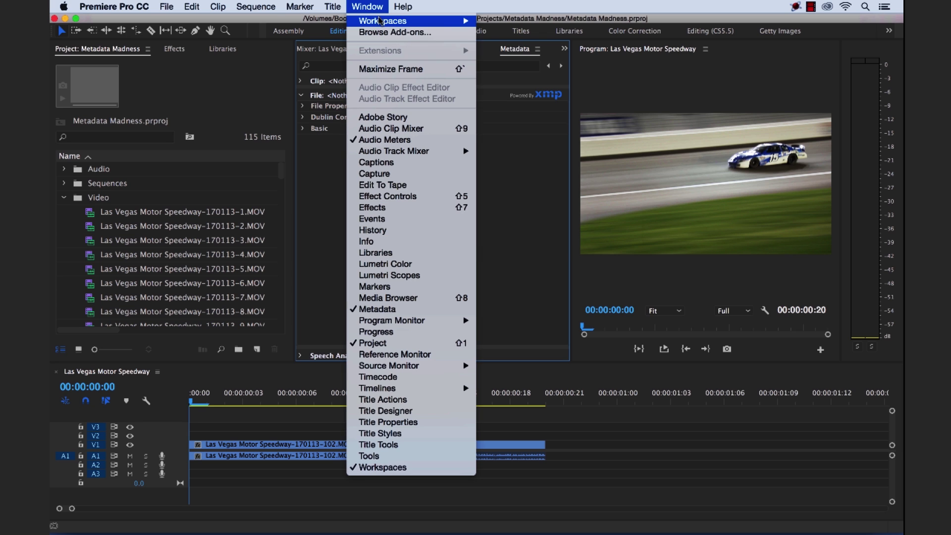
pyautogui.moveTo(382, 22)
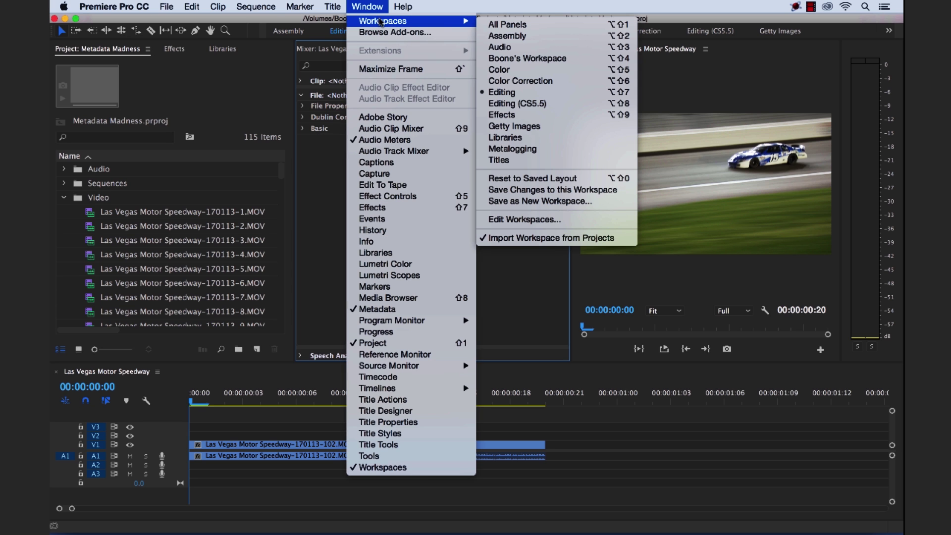
pyautogui.click(523, 153)
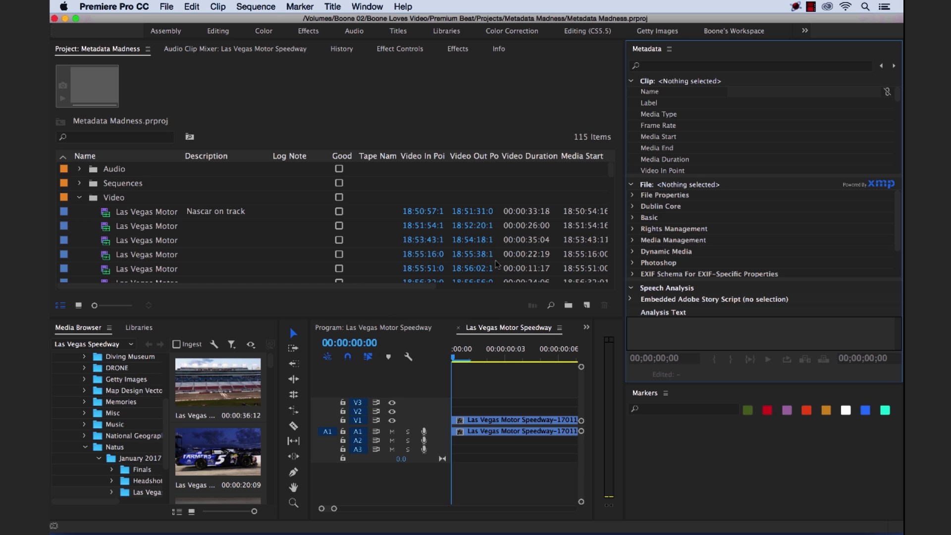
# Switch back to the Editing workspace
pyautogui.click(367, 6)
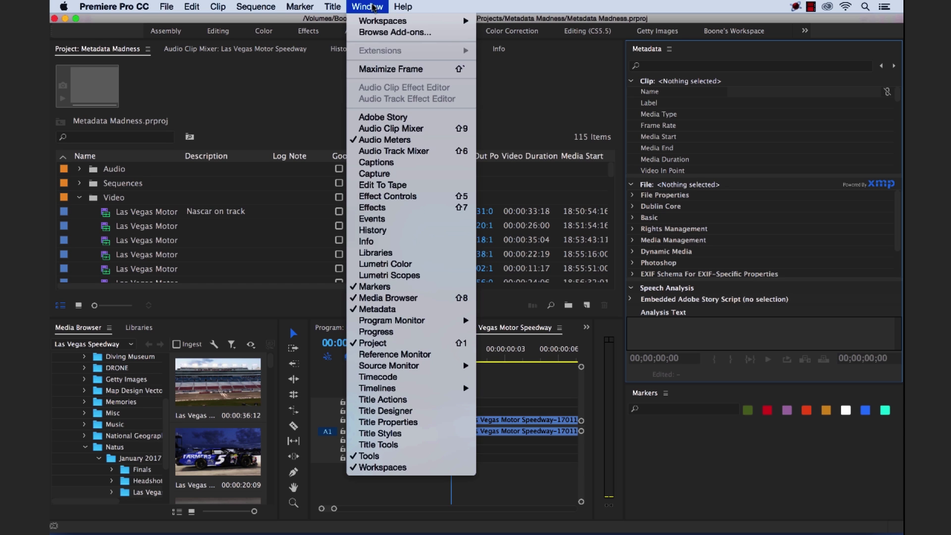
pyautogui.moveTo(403, 23)
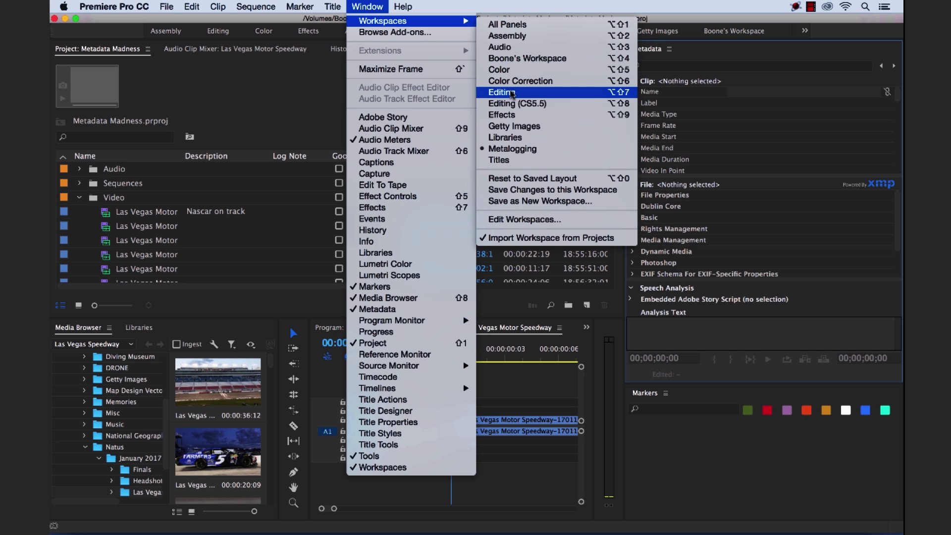
pyautogui.click(501, 92)
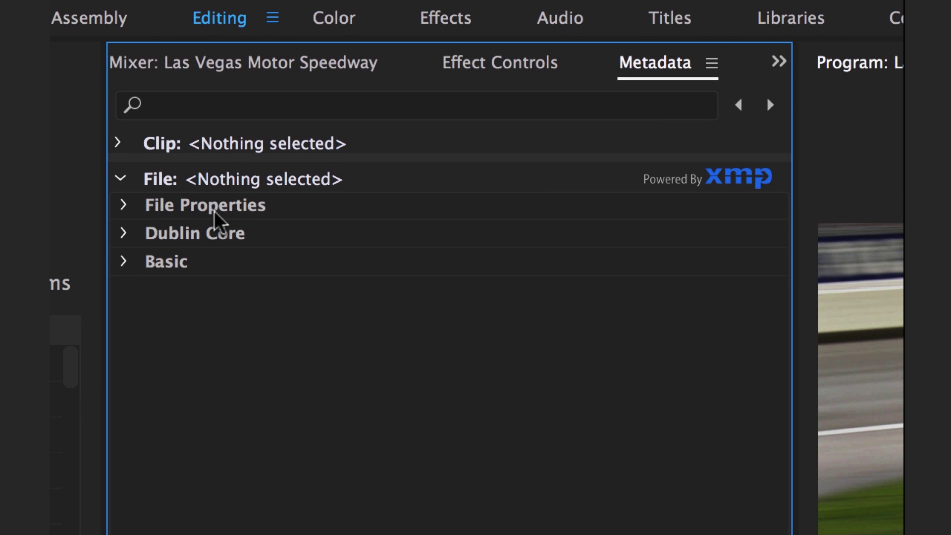
# Collapse the File metadata section and select Las Vegas Motor Speedway-170113-1.MOV in the Video bin
pyautogui.click(118, 180)
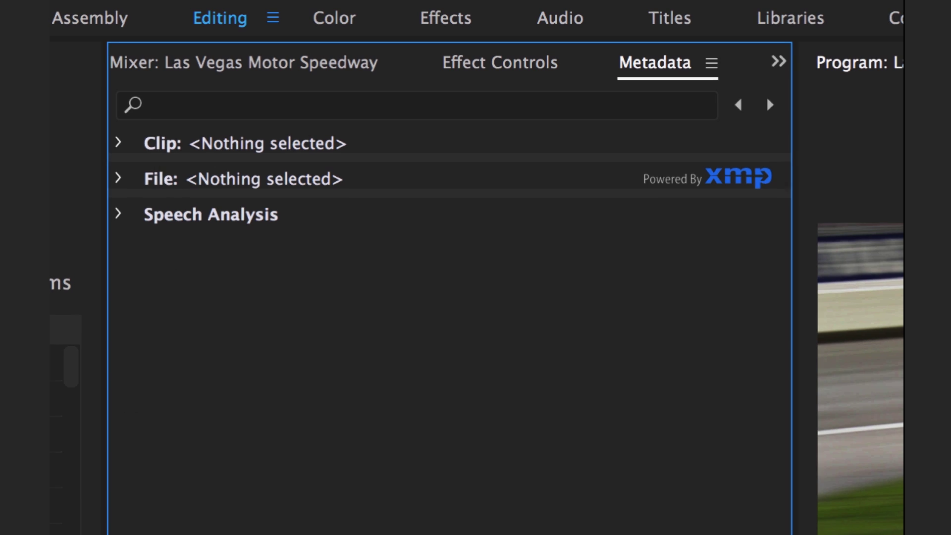
pyautogui.click(146, 214)
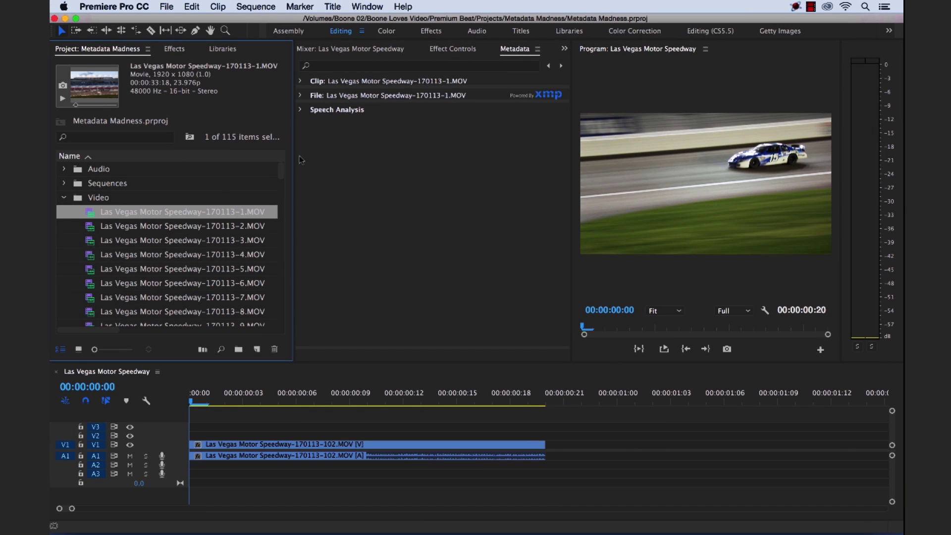
# Expand the Clip section and scroll through fields like Frame Rate 23.976 fps and Description 'Nascar on track'
pyautogui.click(301, 81)
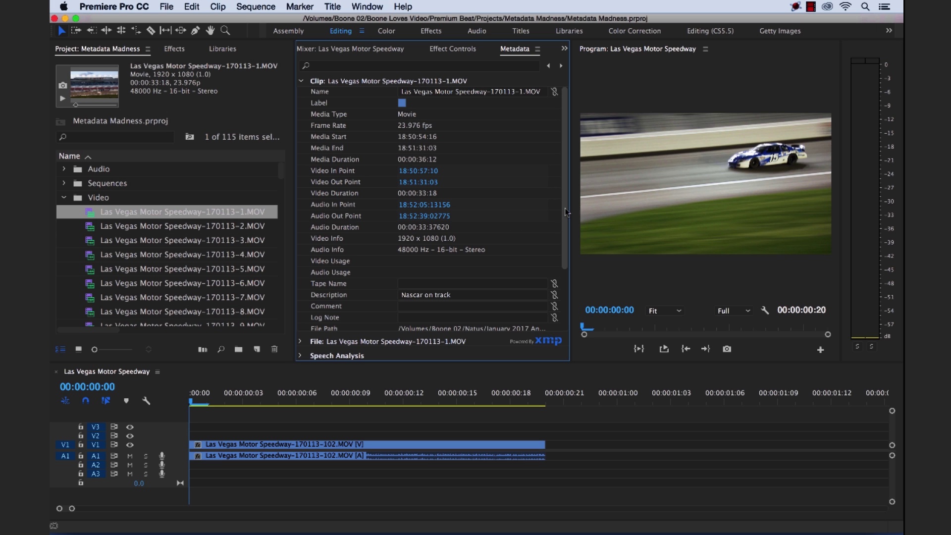
pyautogui.moveTo(565, 214); pyautogui.dragTo(563, 261)
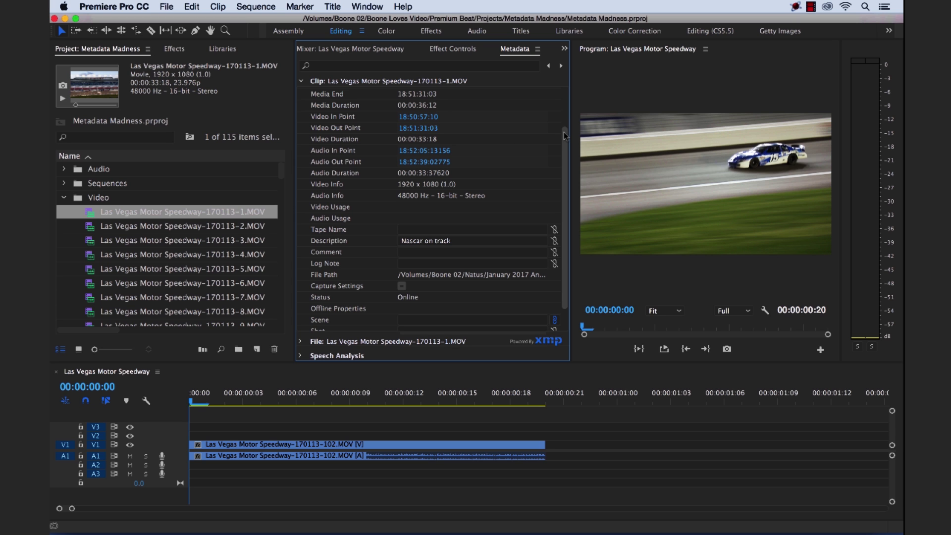
pyautogui.scroll(3, 565, 135)
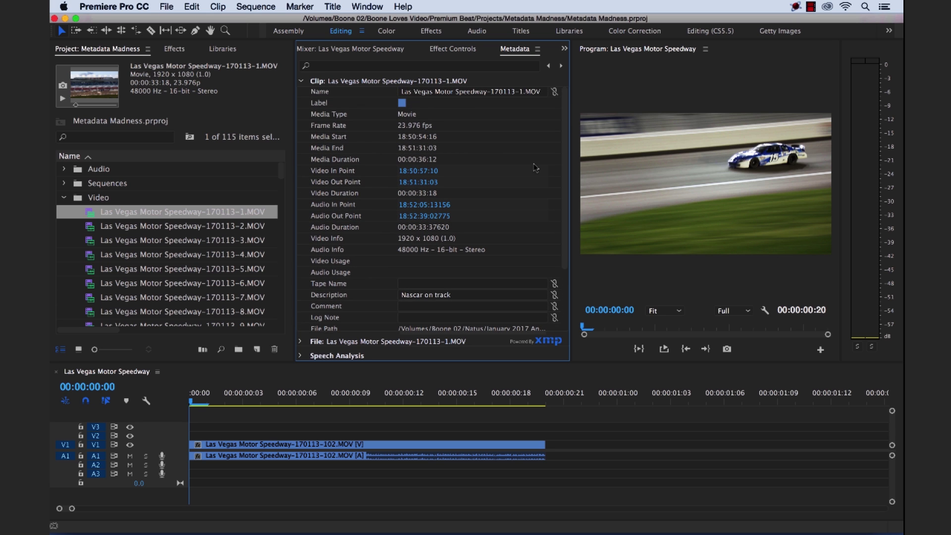
# Collapse the Clip section and expand the File section's Basic and File Properties groups
pyautogui.click(300, 82)
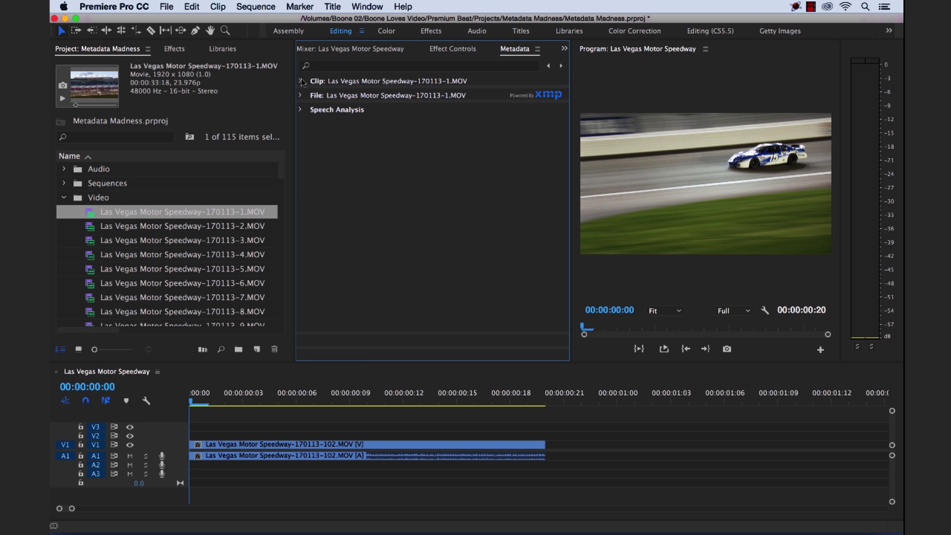
pyautogui.click(300, 96)
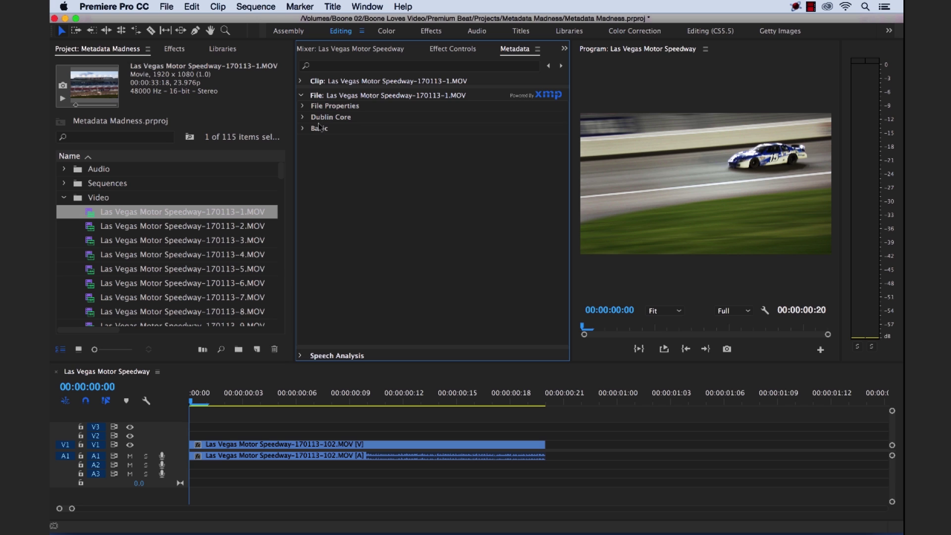
pyautogui.click(304, 130)
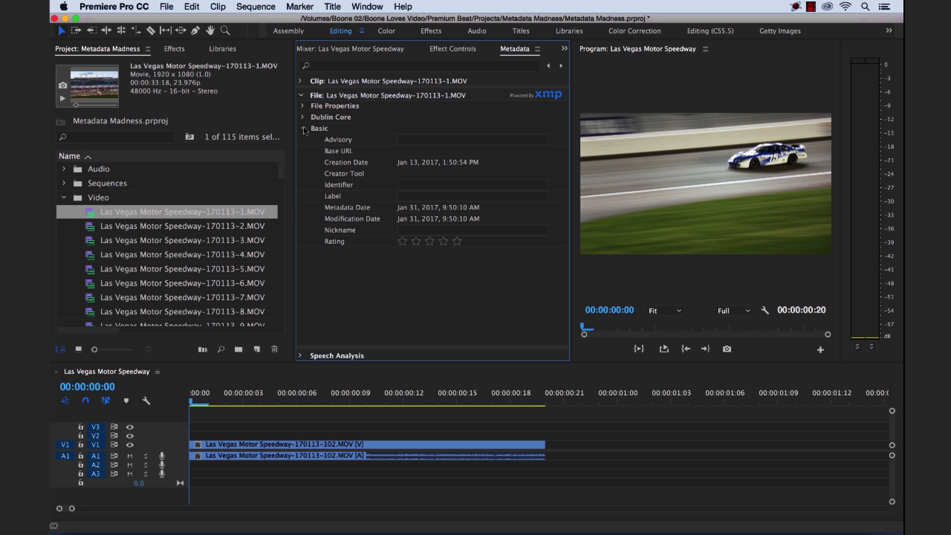
pyautogui.click(305, 107)
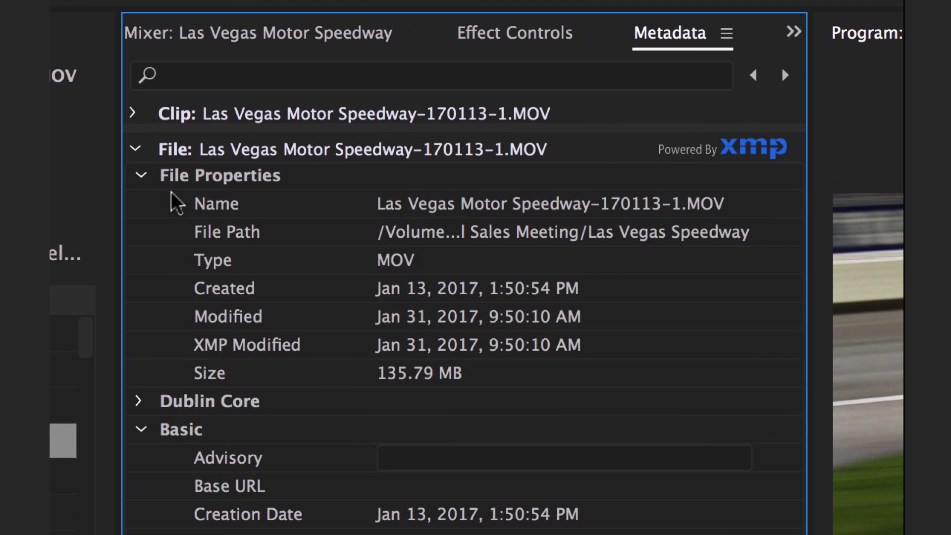
# Collapse the File Properties and Basic groups again
pyautogui.click(143, 179)
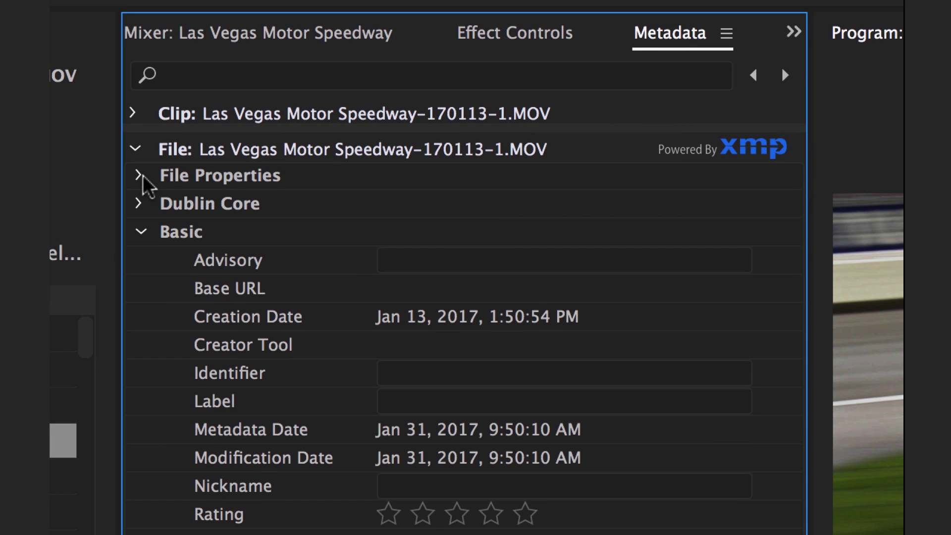
pyautogui.click(140, 233)
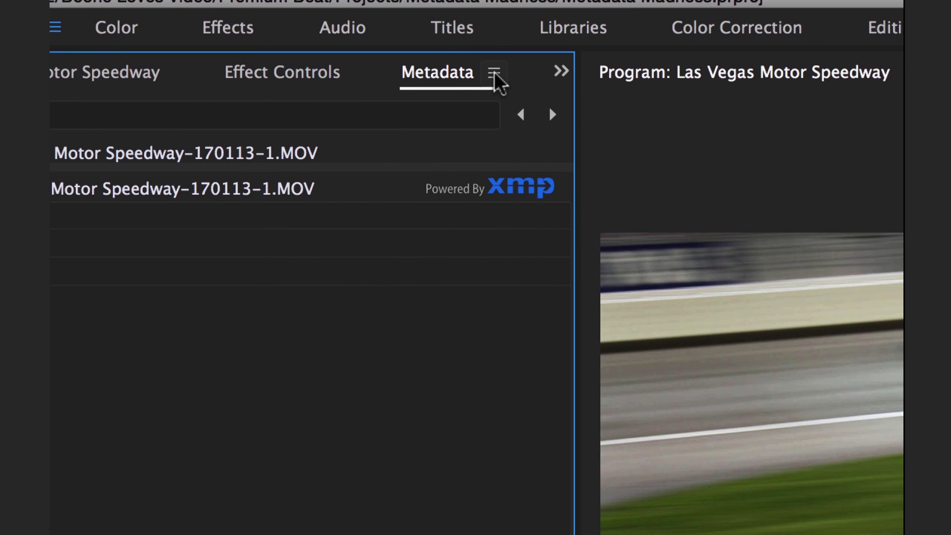
pyautogui.click(495, 73)
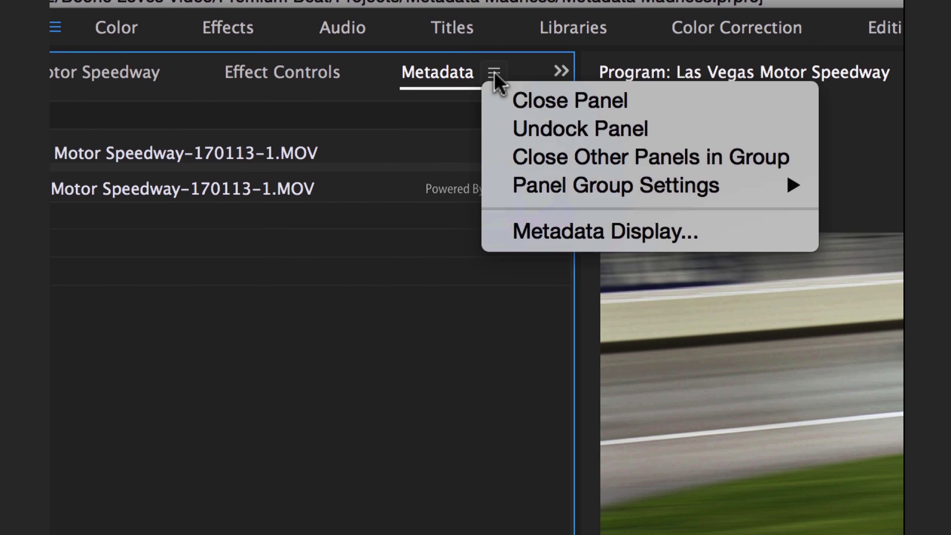
# Open Metadata Display settings, collapse the Basic group, and expand the Dublin Core property list
pyautogui.click(570, 232)
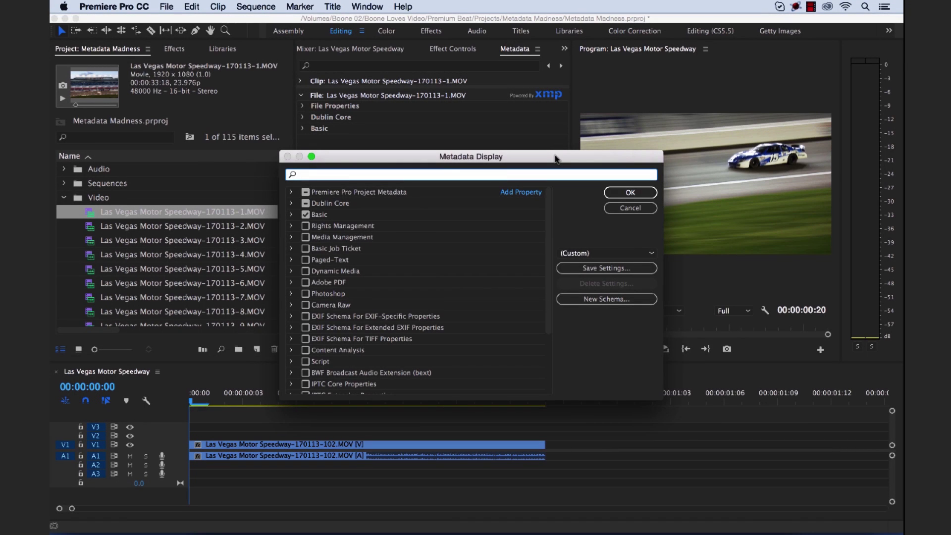
pyautogui.moveTo(554, 158); pyautogui.dragTo(597, 149)
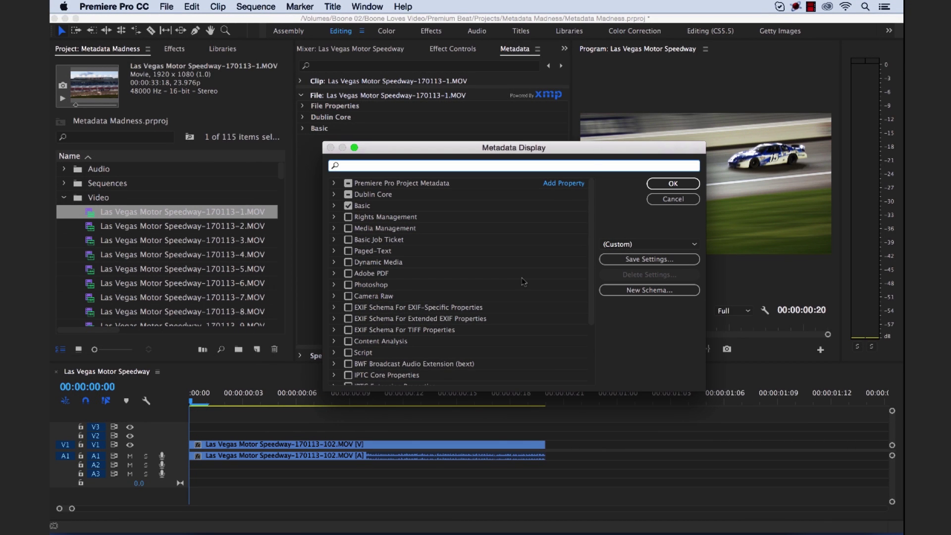
pyautogui.scroll(-5, 523, 282)
pyautogui.scroll(5, 523, 282)
pyautogui.click(334, 207)
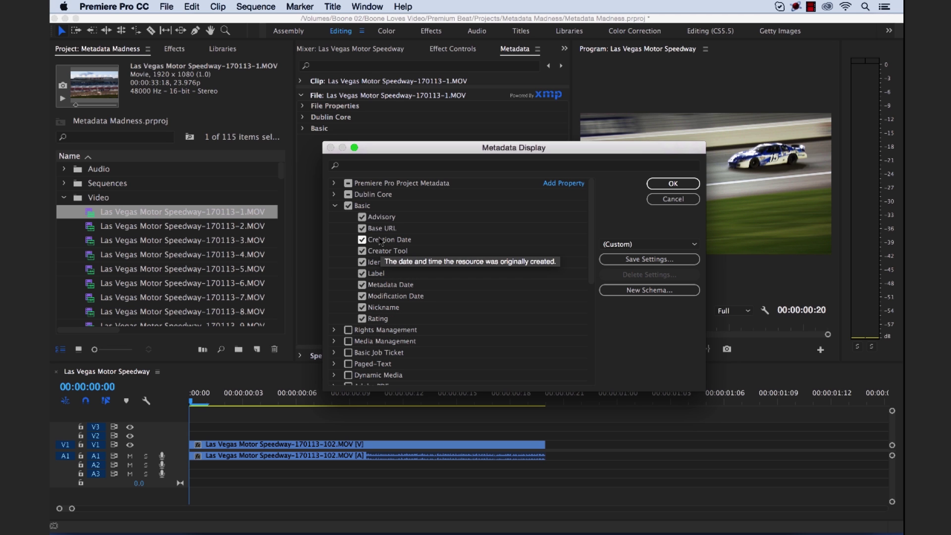
pyautogui.click(335, 206)
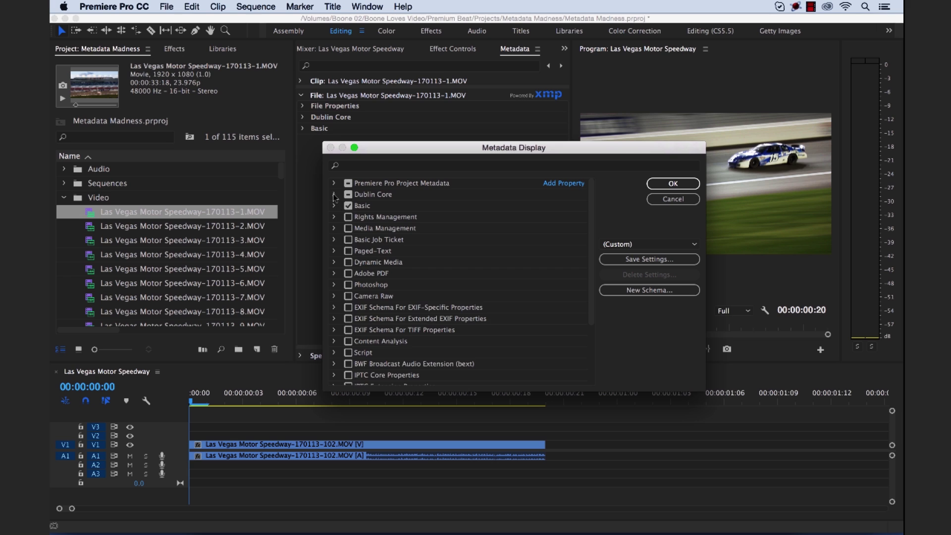
pyautogui.click(334, 195)
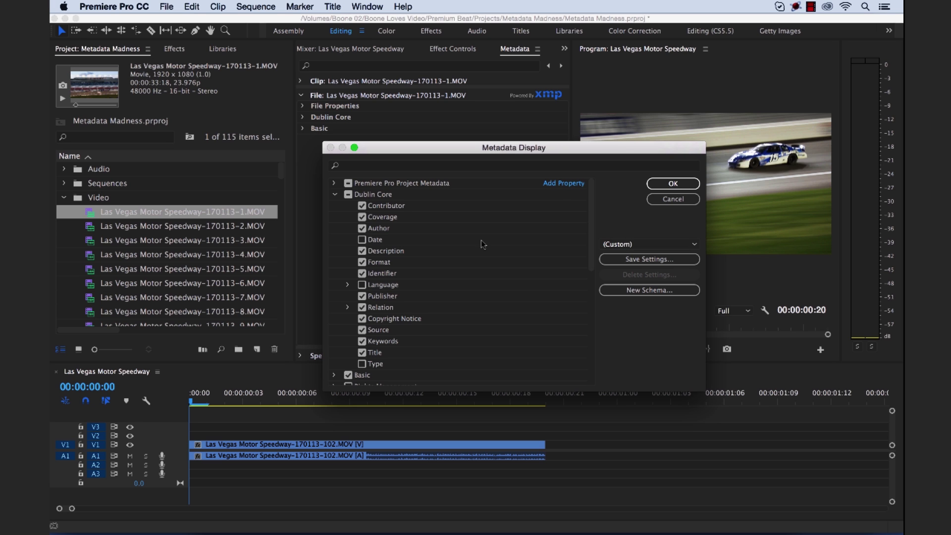
# Check Date, Language and Type under Dublin Core, then collapse the group
pyautogui.click(362, 240)
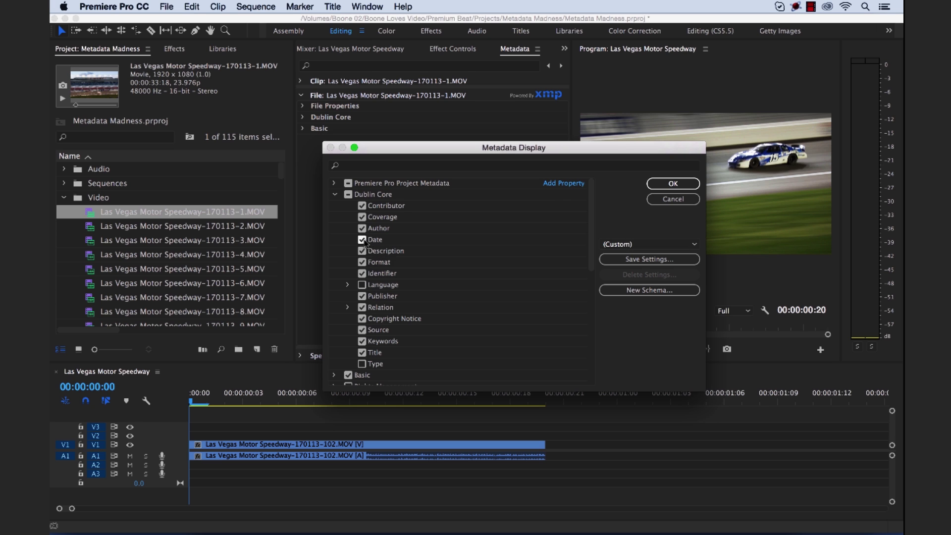
pyautogui.click(362, 285)
pyautogui.click(362, 364)
pyautogui.click(335, 195)
# Enable the Photoshop schema for display and apply the Metadata Display settings
pyautogui.click(334, 183)
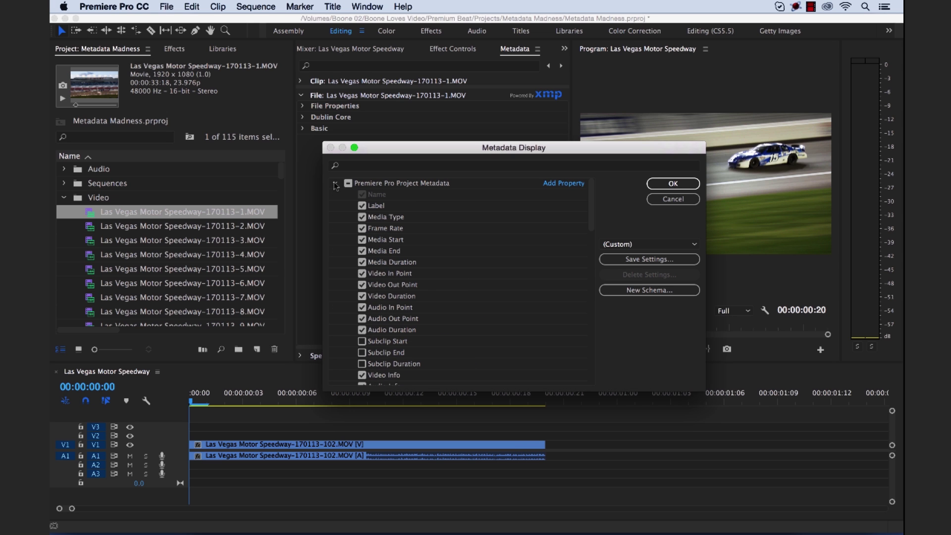
pyautogui.scroll(-5, 336, 184)
pyautogui.scroll(5, 337, 184)
pyautogui.click(336, 183)
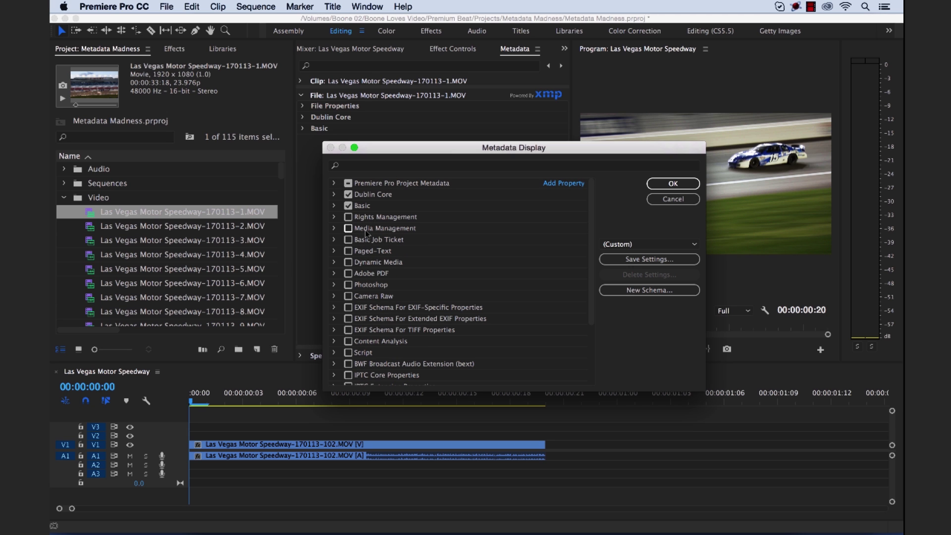
pyautogui.click(348, 285)
pyautogui.click(334, 286)
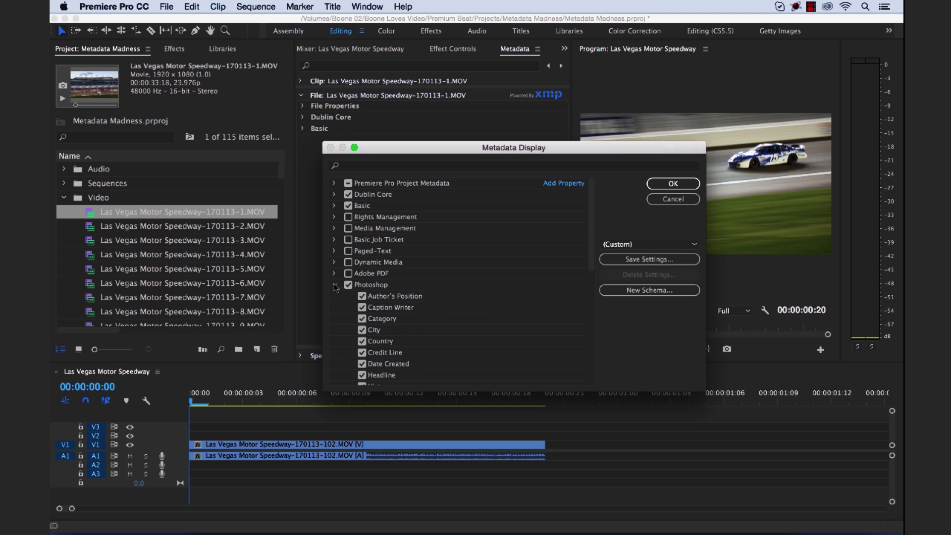
pyautogui.click(334, 286)
pyautogui.scroll(-5, 409, 320)
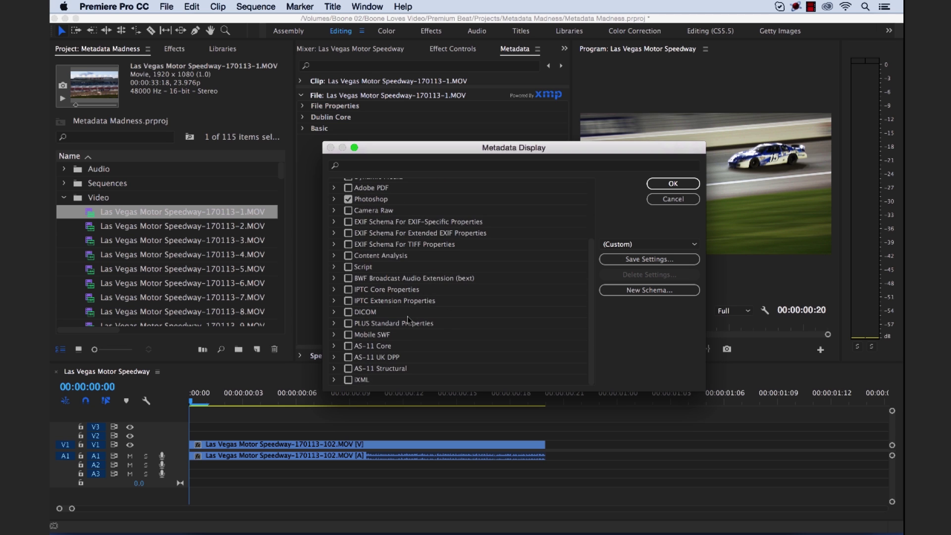
pyautogui.scroll(5, 409, 320)
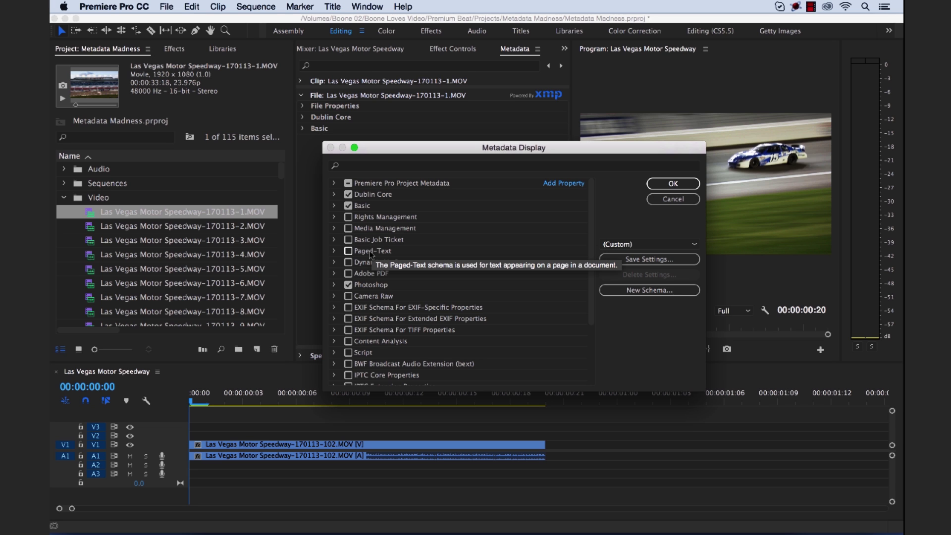
pyautogui.click(653, 182)
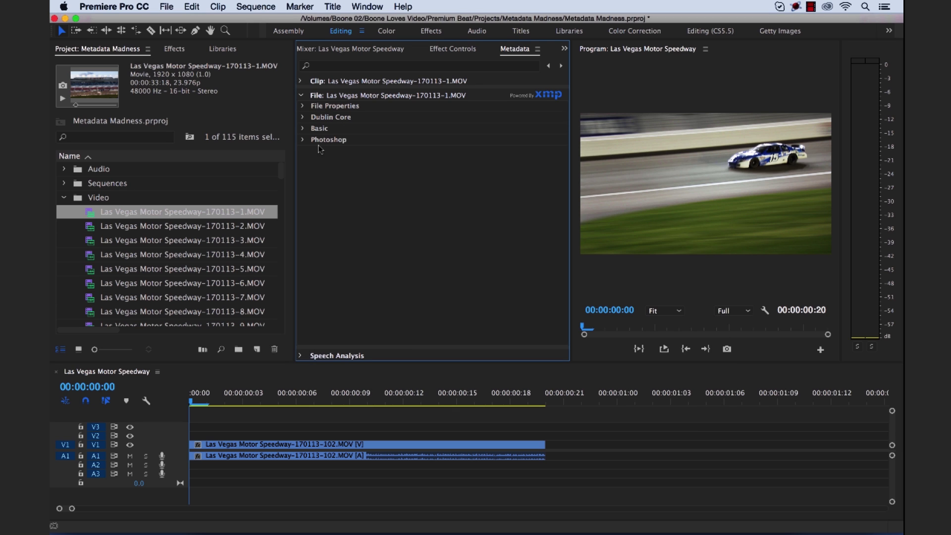
# Expand and collapse the new Photoshop group in the Metadata panel
pyautogui.click(304, 140)
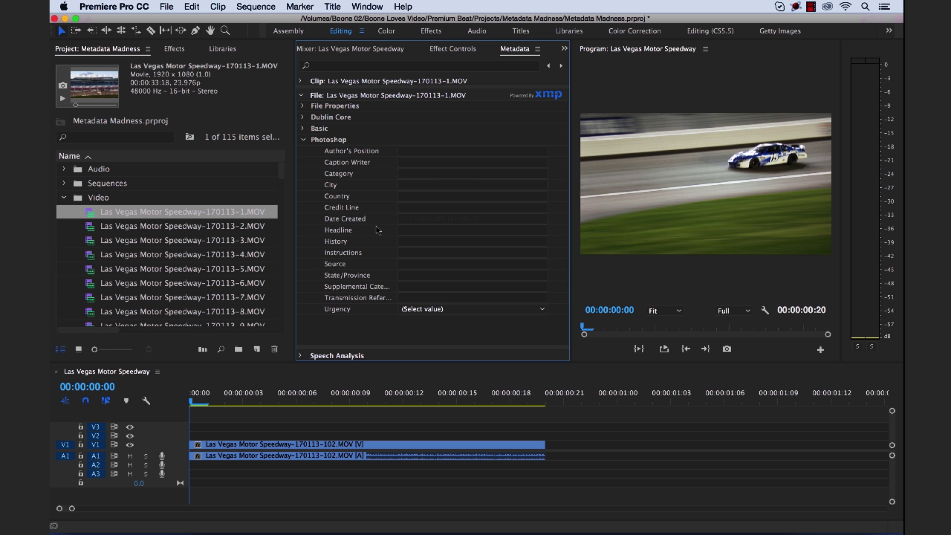
pyautogui.click(304, 140)
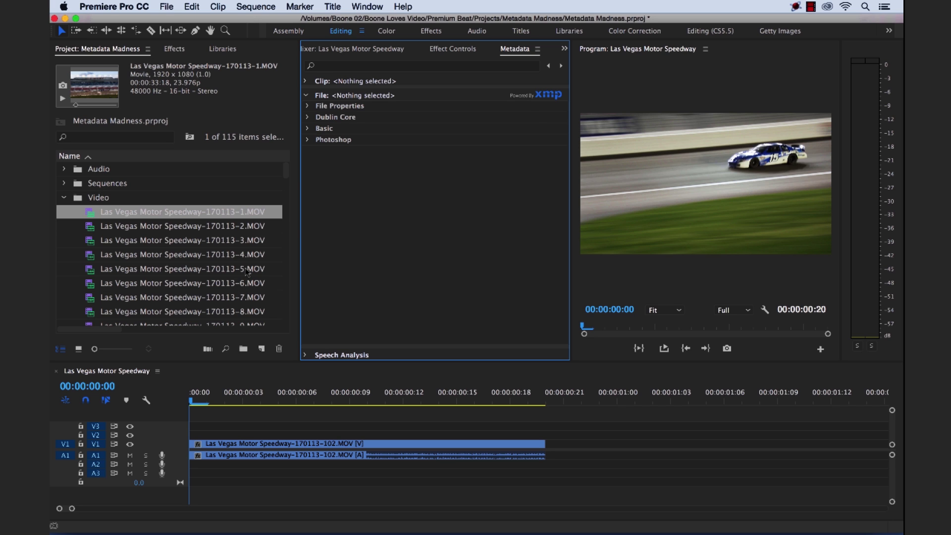
# Enter the contributor's name in the Dublin Core Contributor field of clip -8
pyautogui.click(240, 284)
pyautogui.scroll(-5, 239, 277)
pyautogui.scroll(3, 240, 270)
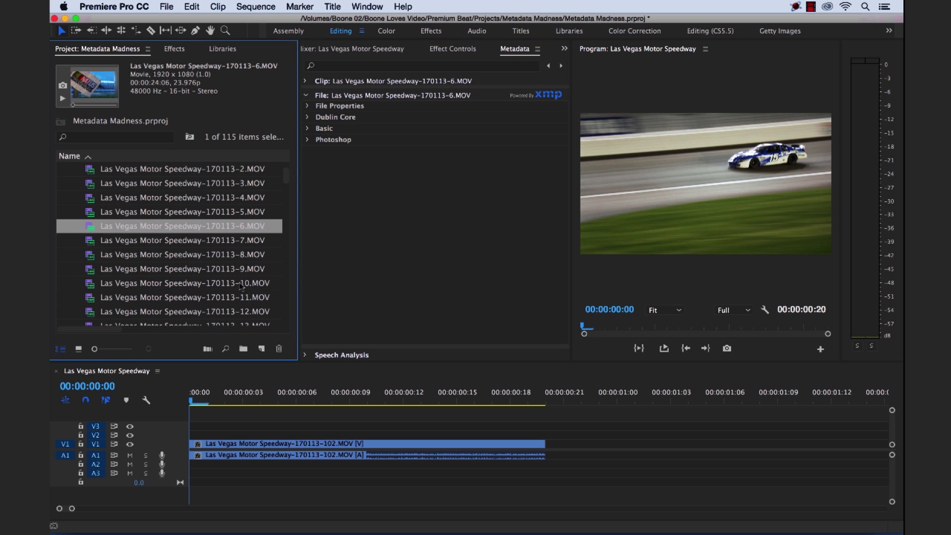
pyautogui.click(232, 270)
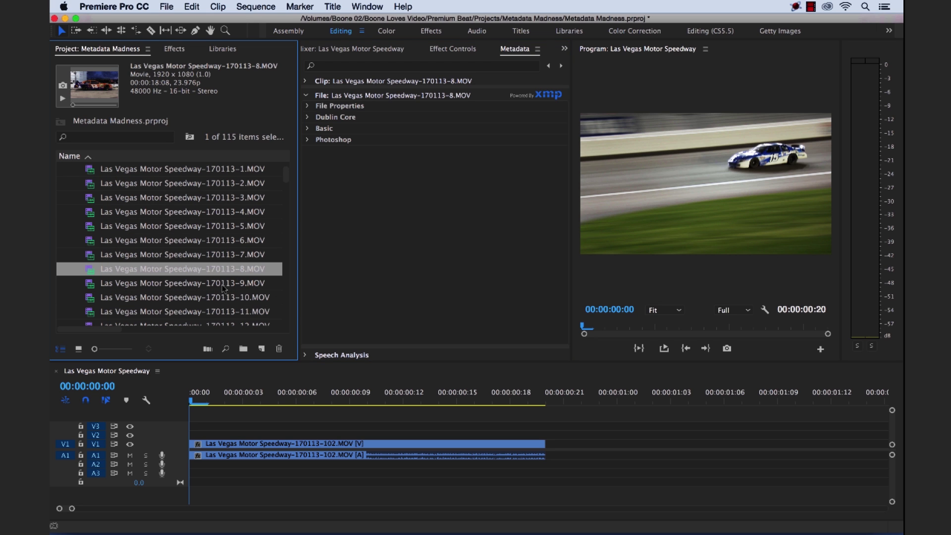
pyautogui.keyDown('shift'); pyautogui.click(223, 284); pyautogui.keyUp('shift')
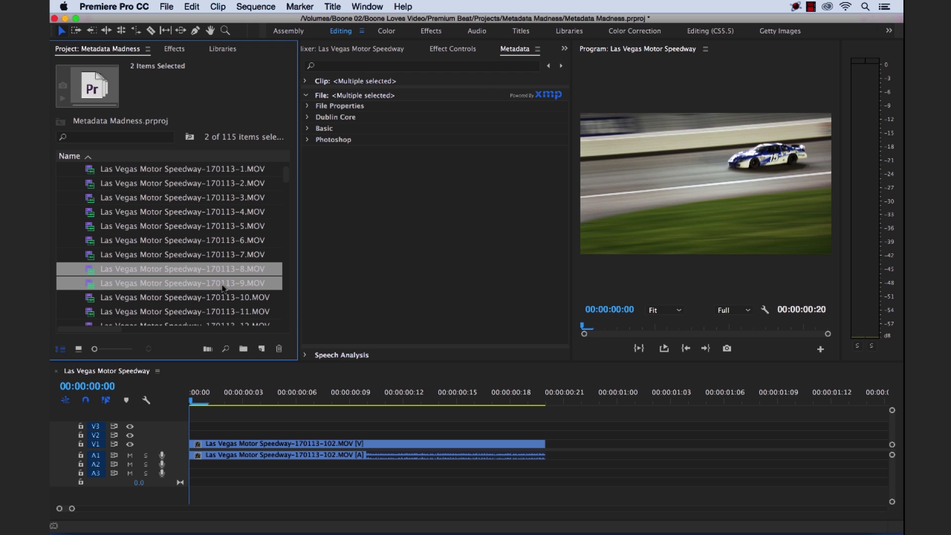
pyautogui.click(329, 271)
pyautogui.click(233, 272)
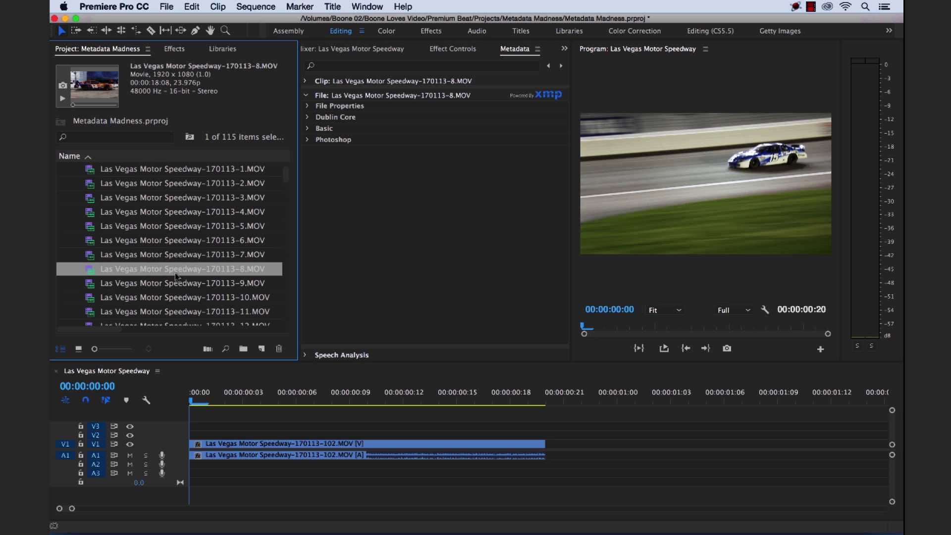
pyautogui.click(306, 118)
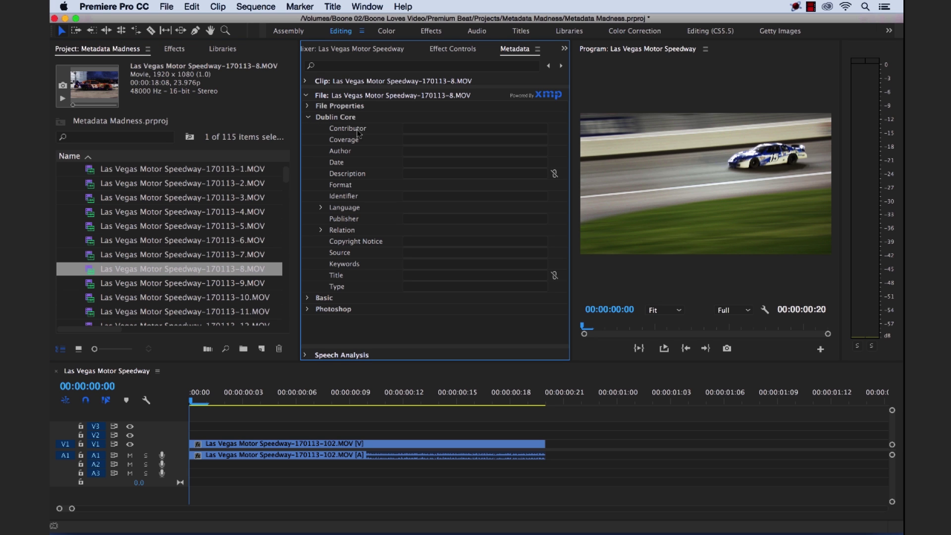
pyautogui.click(419, 129)
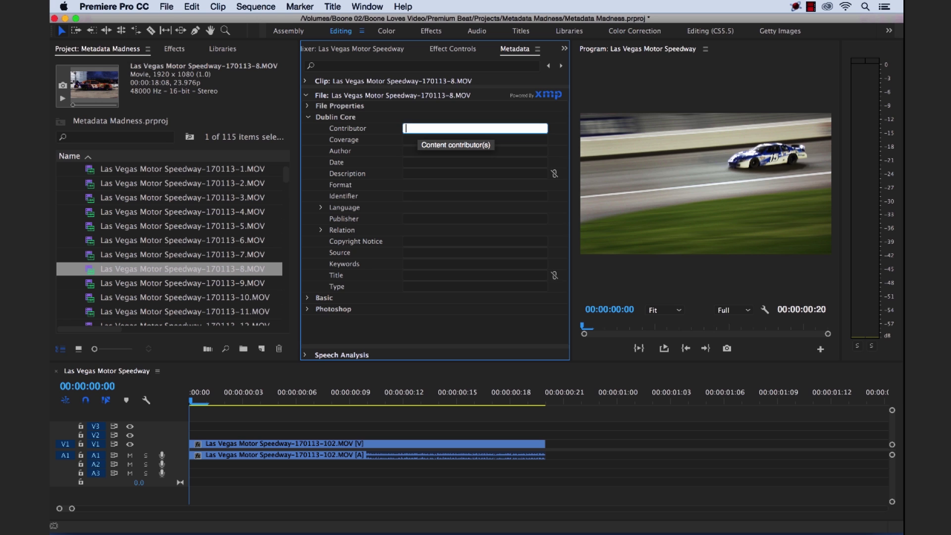
pyautogui.press('Return')
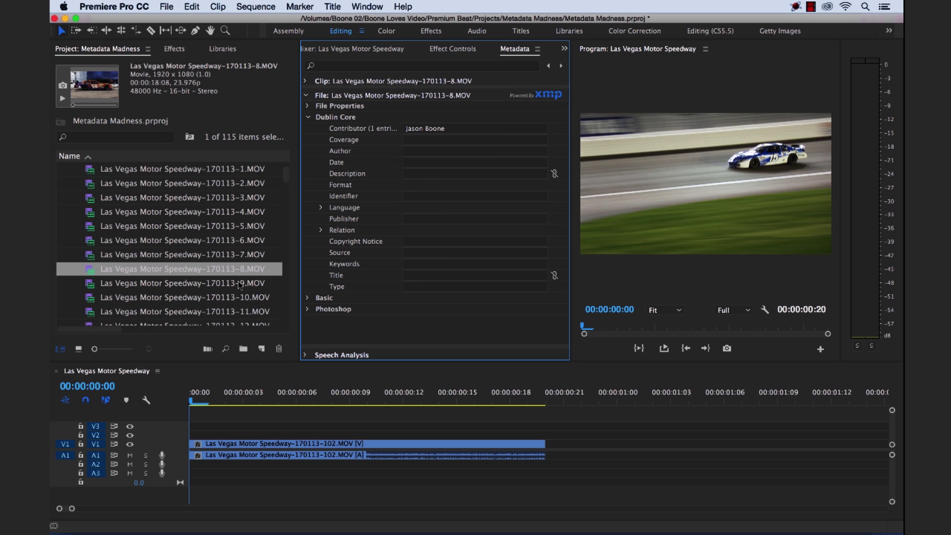
# Enter the same contributor's name as Contributor for clips -9 and -1
pyautogui.click(239, 286)
pyautogui.click(429, 130)
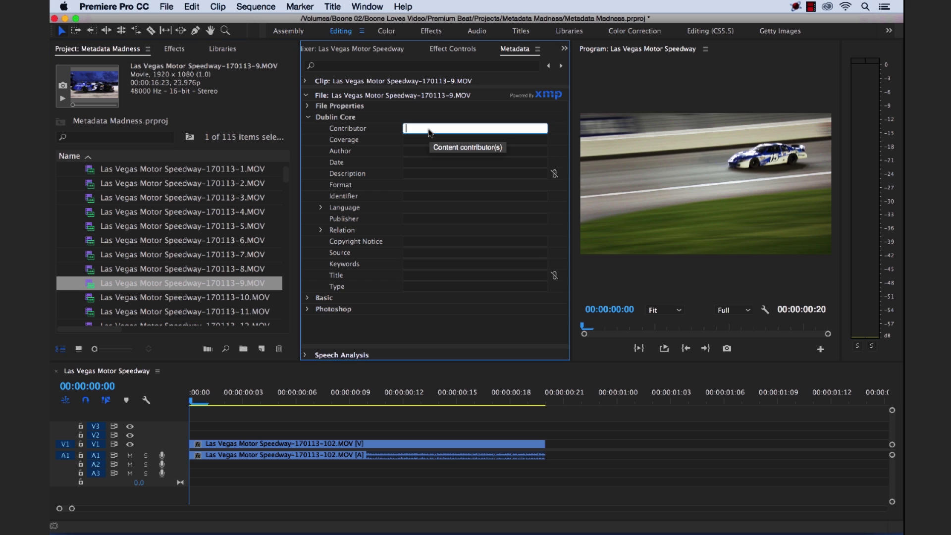
pyautogui.press('Return')
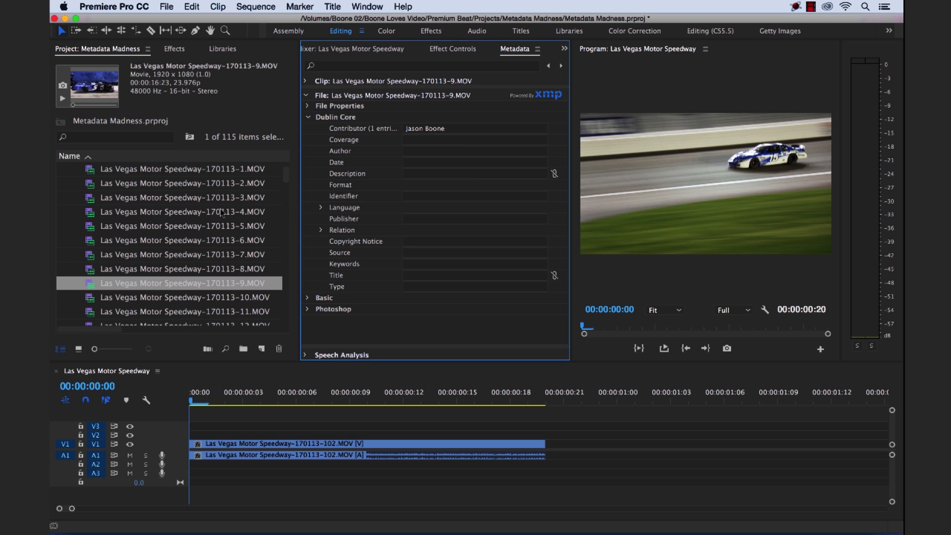
pyautogui.scroll(3, 222, 213)
pyautogui.click(236, 212)
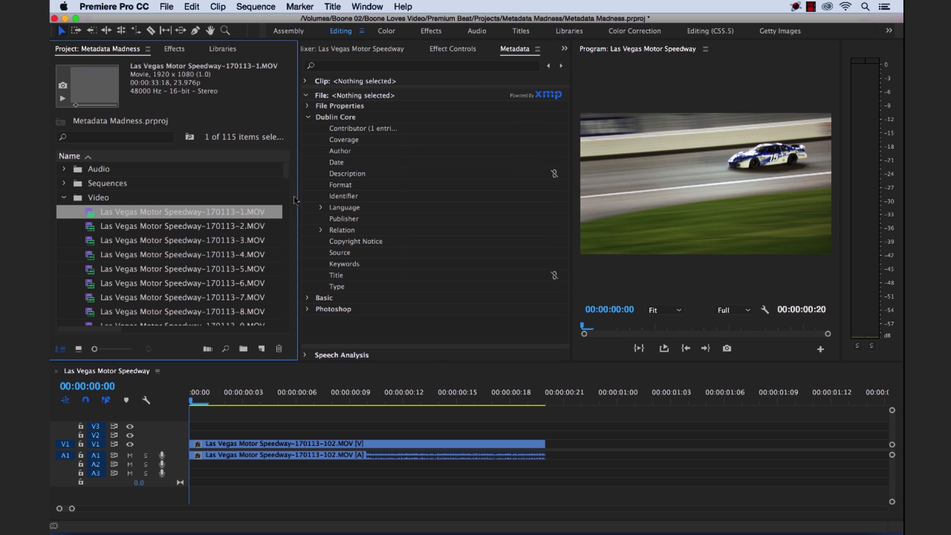
pyautogui.click(438, 130)
pyautogui.press('Return')
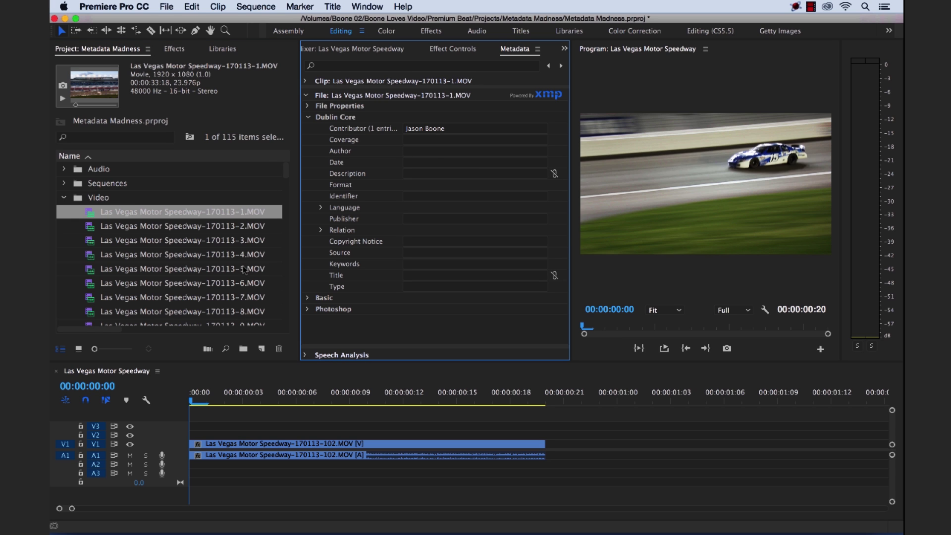
# Select clip -10 to view its Dublin Core metadata
pyautogui.scroll(-3, 244, 270)
pyautogui.click(250, 227)
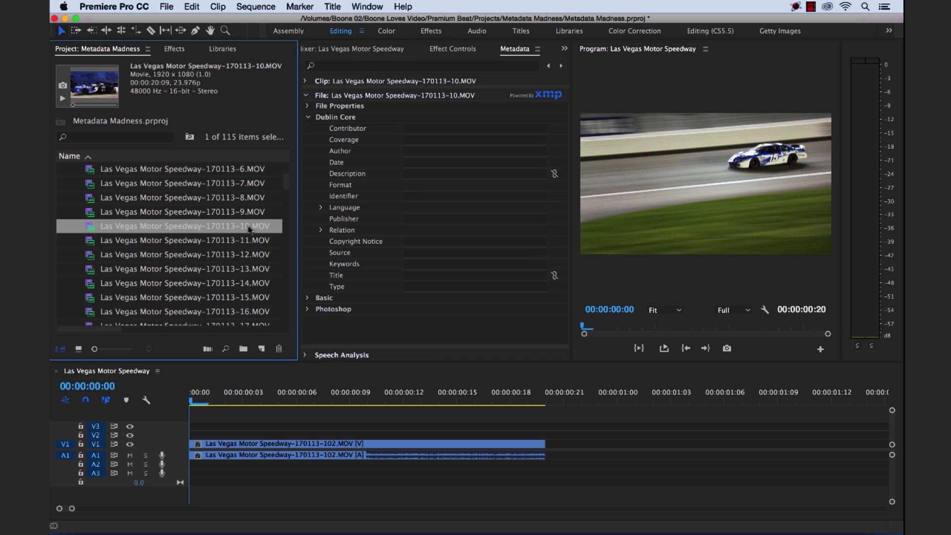
pyautogui.scroll(1, 251, 228)
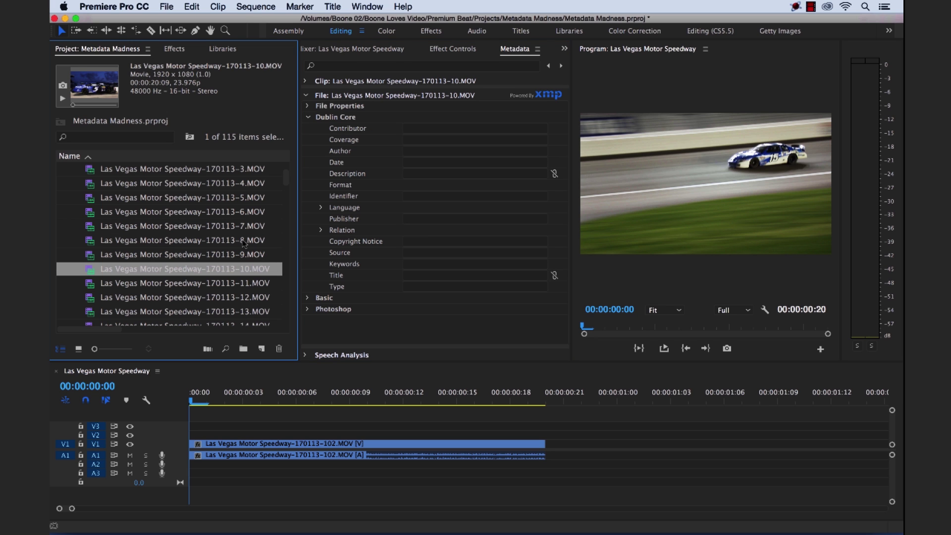
pyautogui.scroll(2, 245, 247)
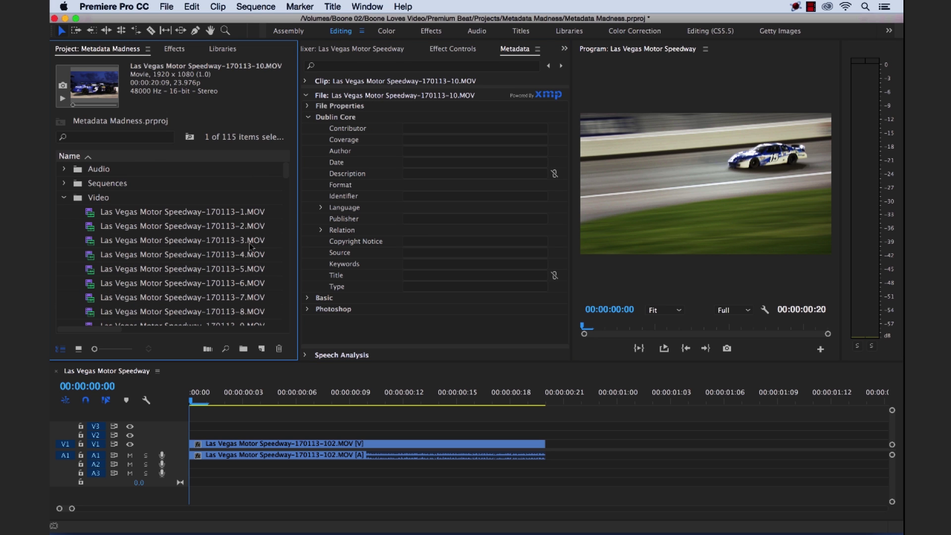
pyautogui.scroll(-2, 251, 246)
pyautogui.scroll(-2, 250, 245)
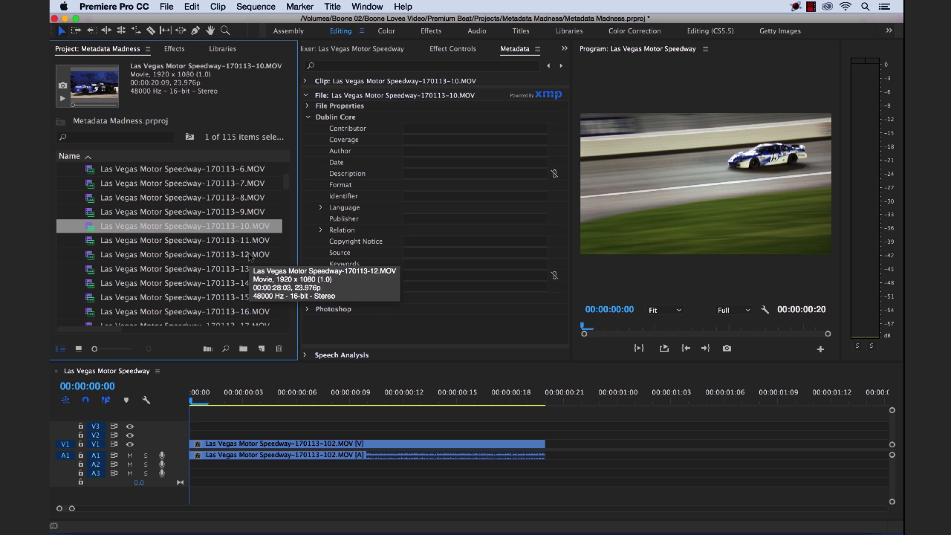
# Enter the contributor's name in the Dublin Core Contributor field of clips -14 and -15
pyautogui.click(250, 257)
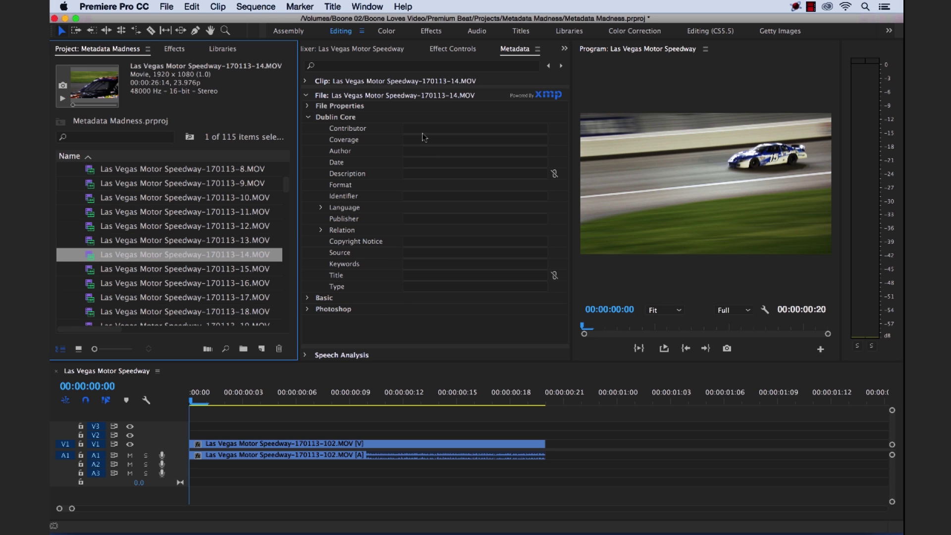
pyautogui.click(421, 128)
pyautogui.write('Bryan')
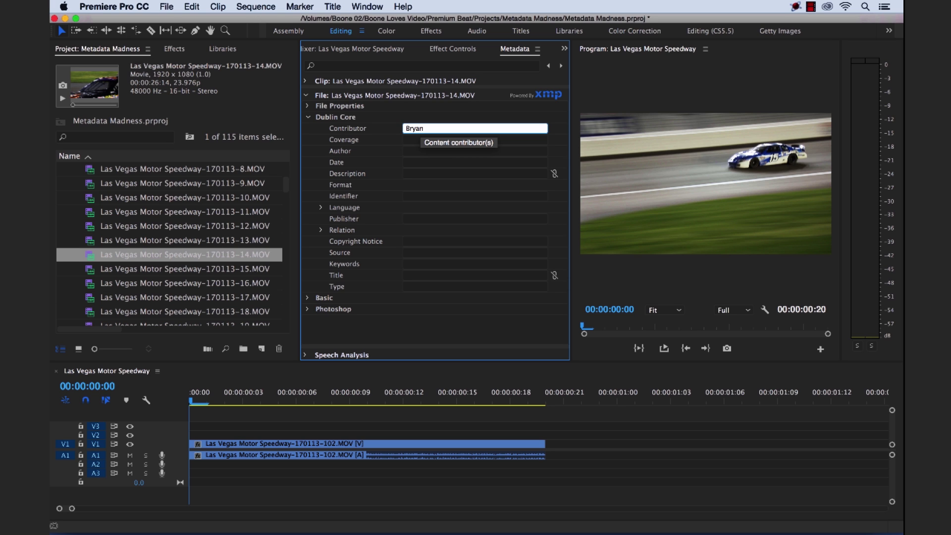
pyautogui.press('Return')
pyautogui.click(252, 270)
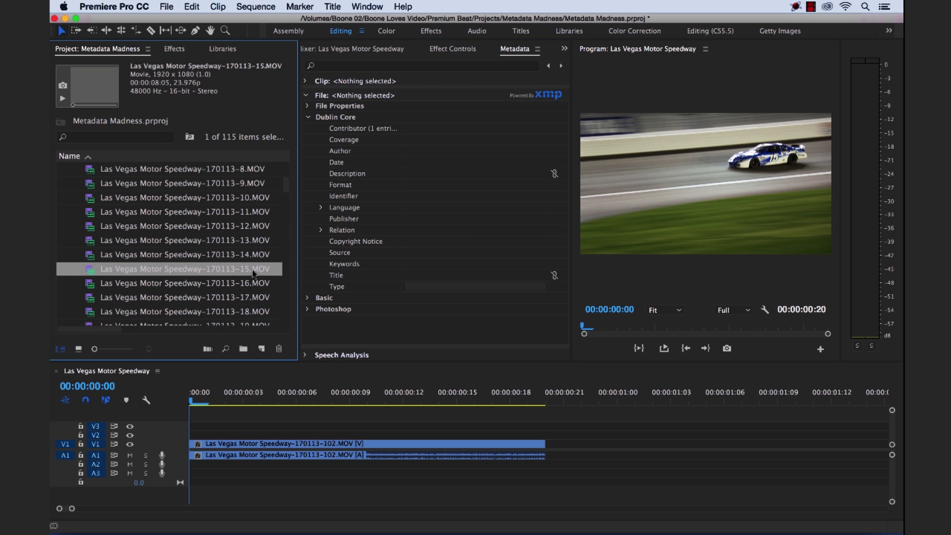
pyautogui.click(427, 128)
pyautogui.click(427, 128)
pyautogui.write('B')
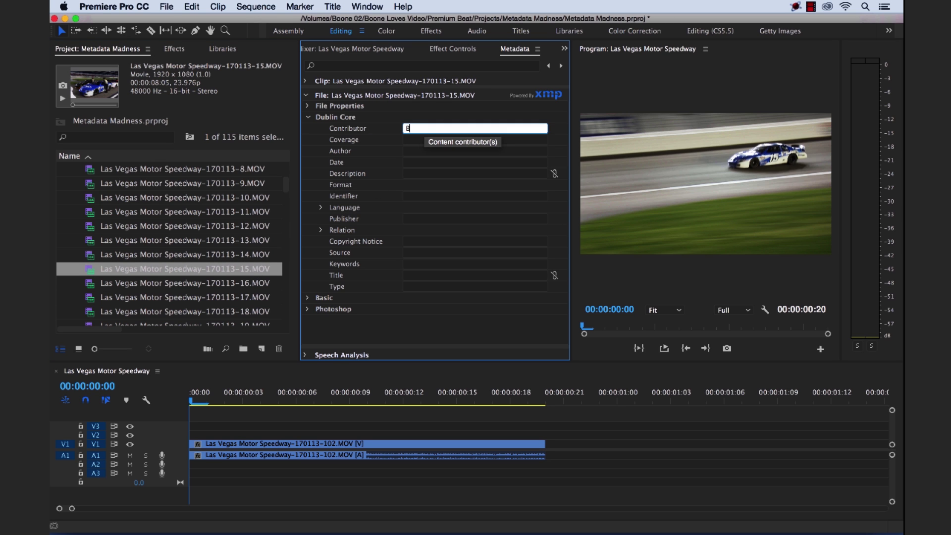
pyautogui.write('ryan')
pyautogui.press('Return')
# Enter the same contributor's name as Contributor for clip -124
pyautogui.scroll(-4, 228, 268)
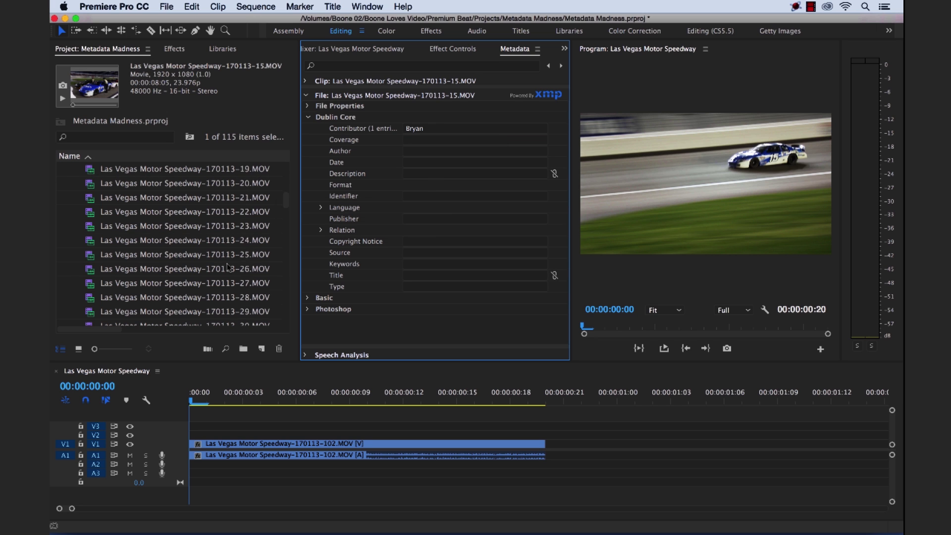
pyautogui.scroll(-10, 228, 267)
pyautogui.scroll(-5, 228, 268)
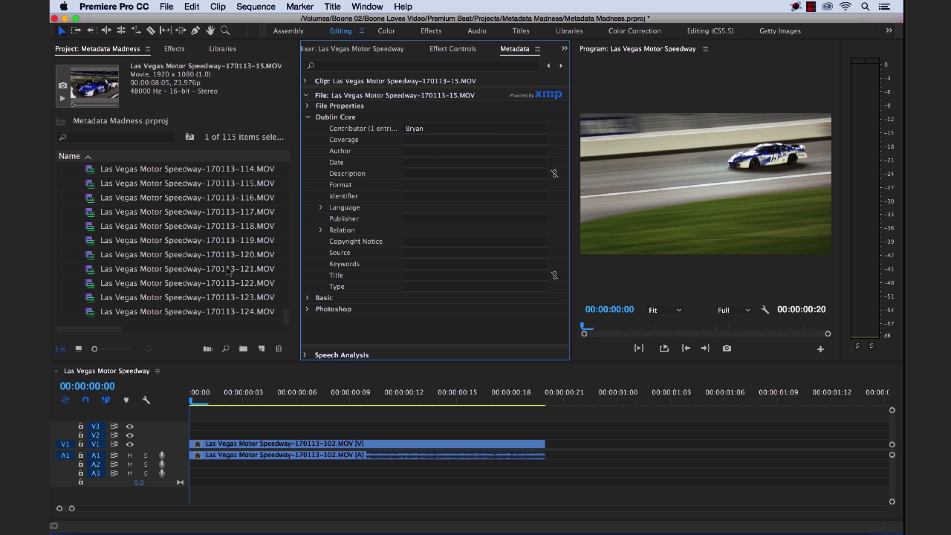
pyautogui.click(236, 312)
pyautogui.click(425, 130)
pyautogui.write('Bryan')
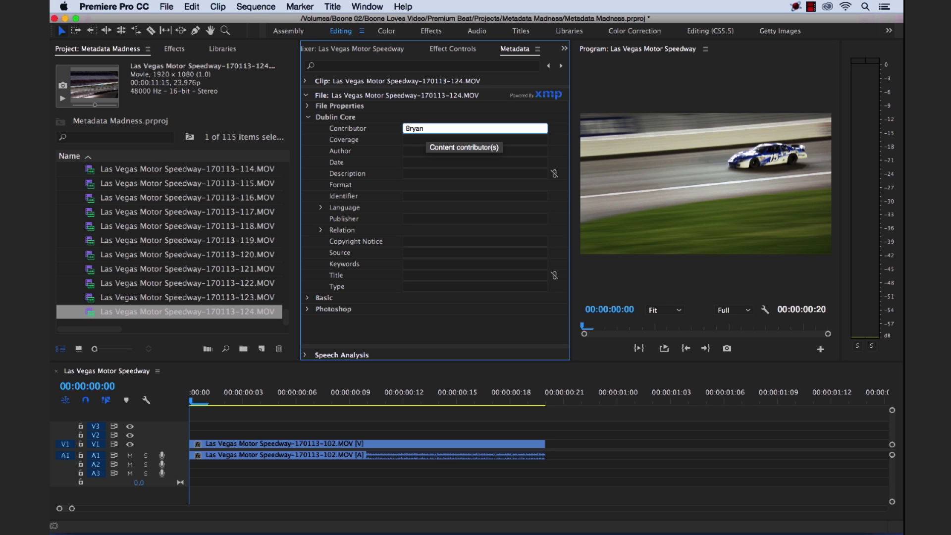
pyautogui.press('Return')
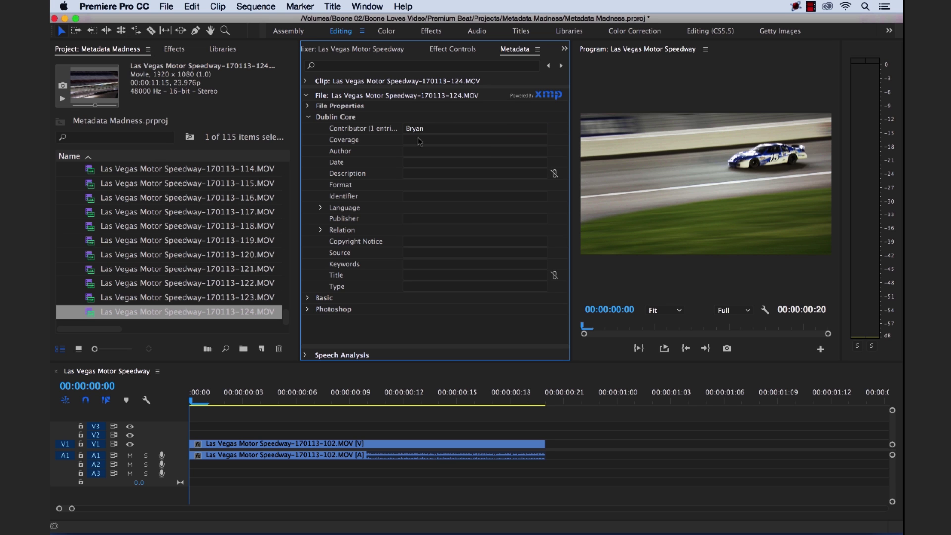
pyautogui.scroll(20, 252, 212)
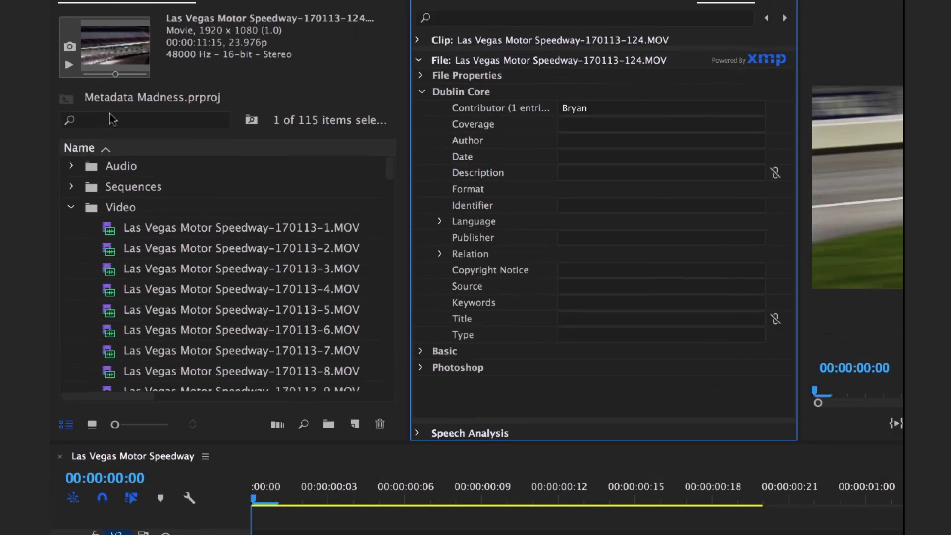
# Search the project for the first contributor's name and step through the matching clips
pyautogui.click(108, 100)
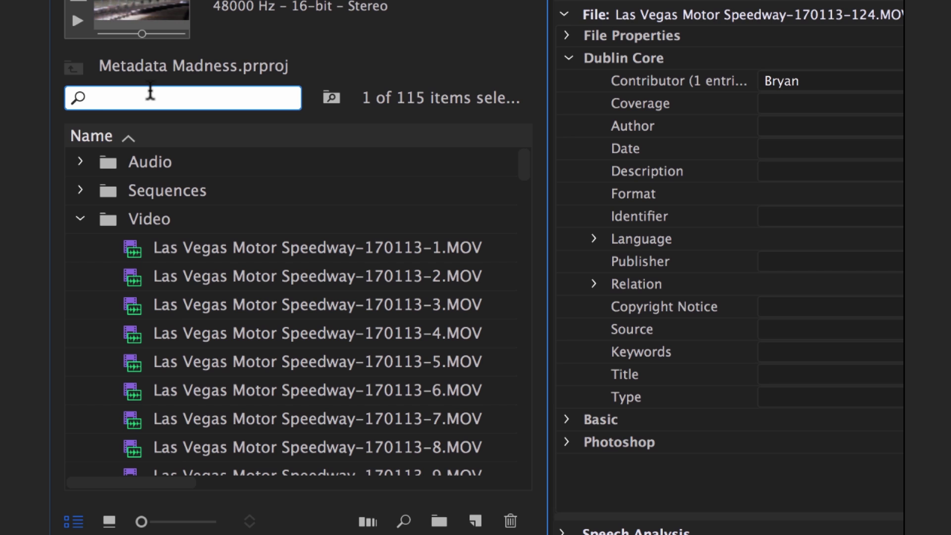
pyautogui.write('bryan')
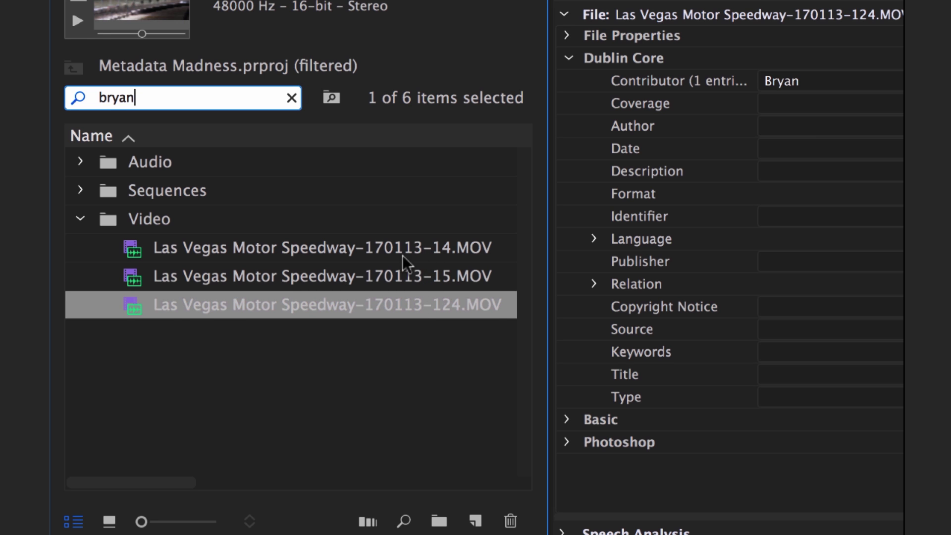
pyautogui.click(385, 263)
pyautogui.press('Up')
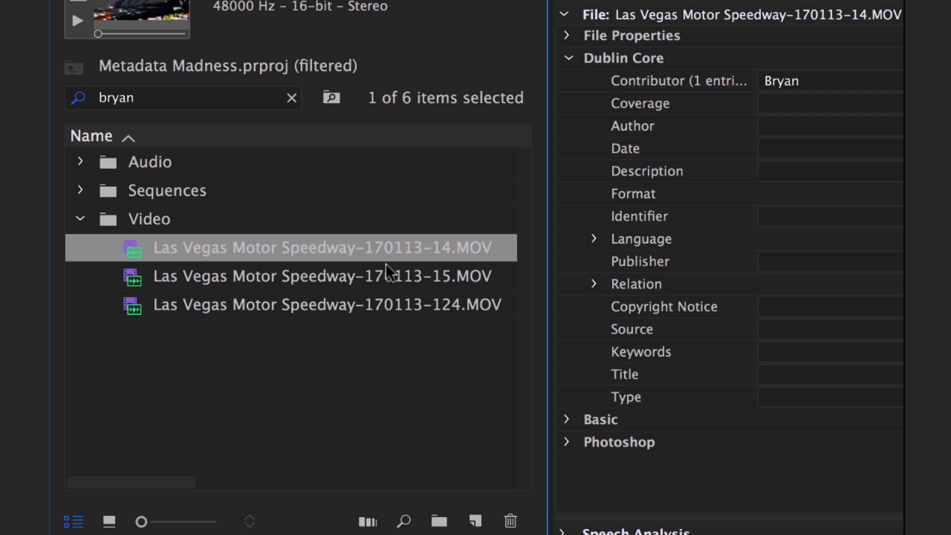
pyautogui.press('Down')
pyautogui.press('Down')
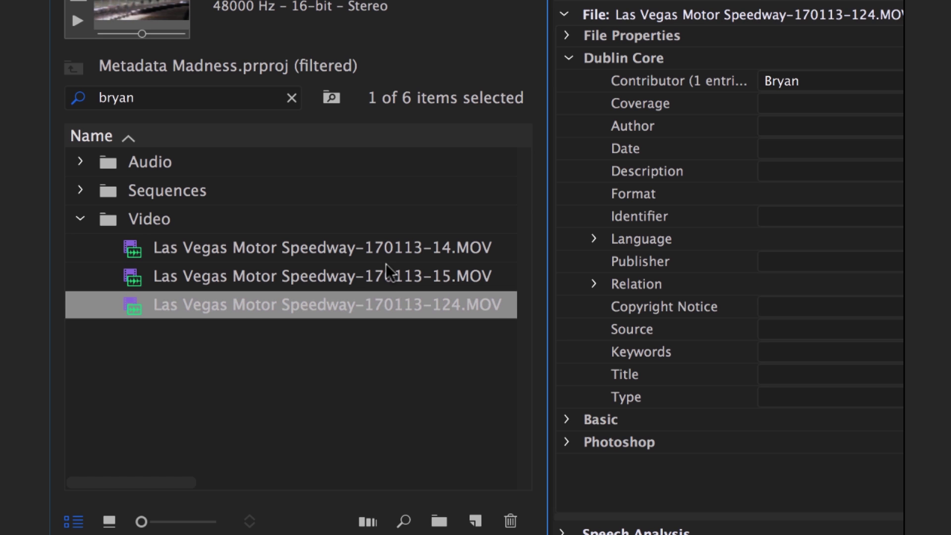
pyautogui.press('Up')
pyautogui.press('Up')
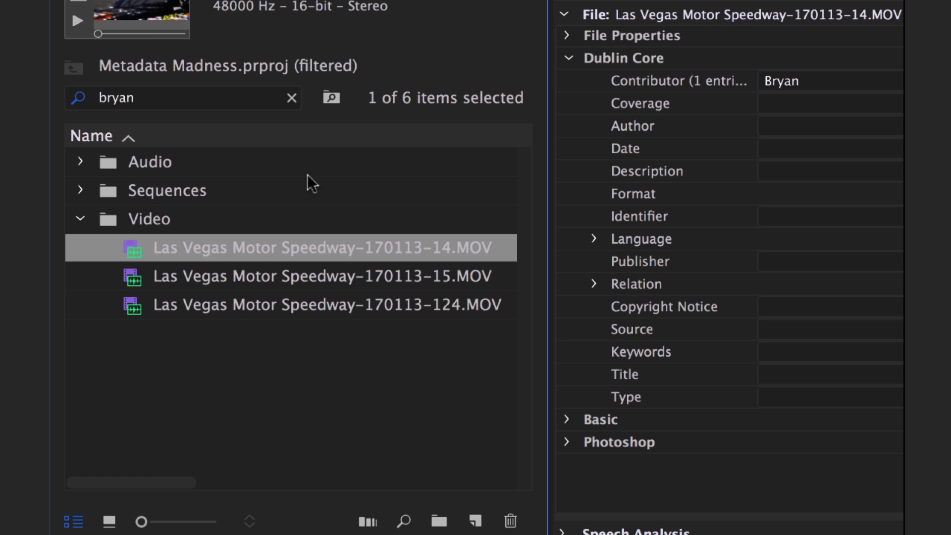
# Replace the search with the second contributor's full name and review matching clips -1, -8, -9
pyautogui.click(288, 98)
pyautogui.click(198, 96)
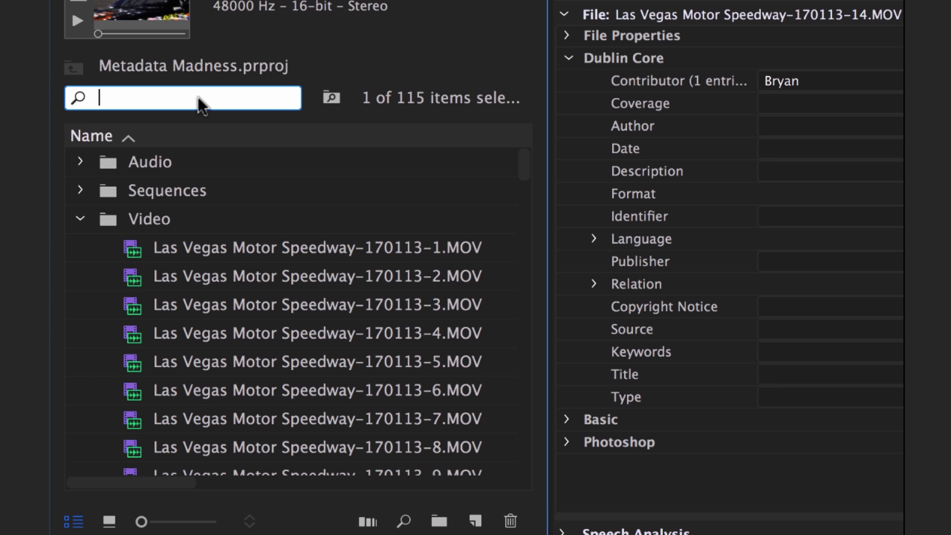
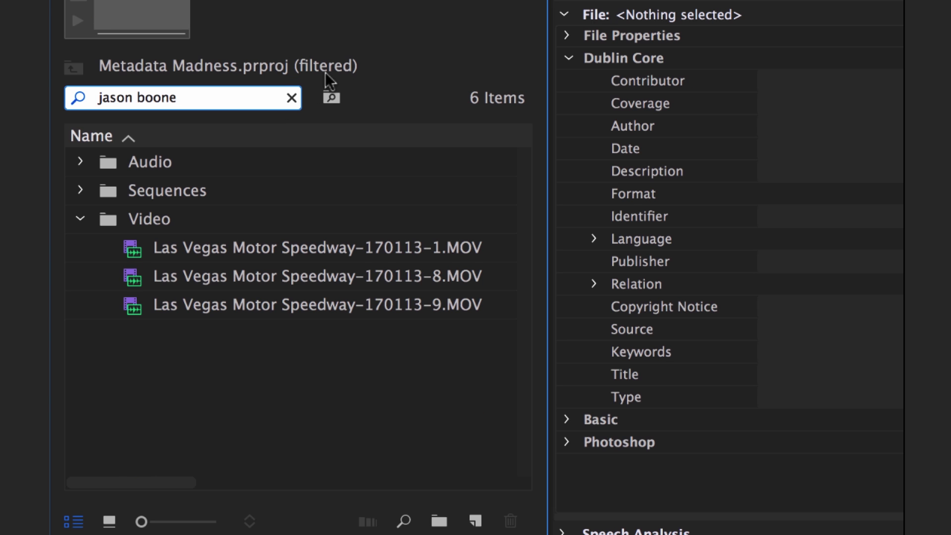
pyautogui.click(425, 251)
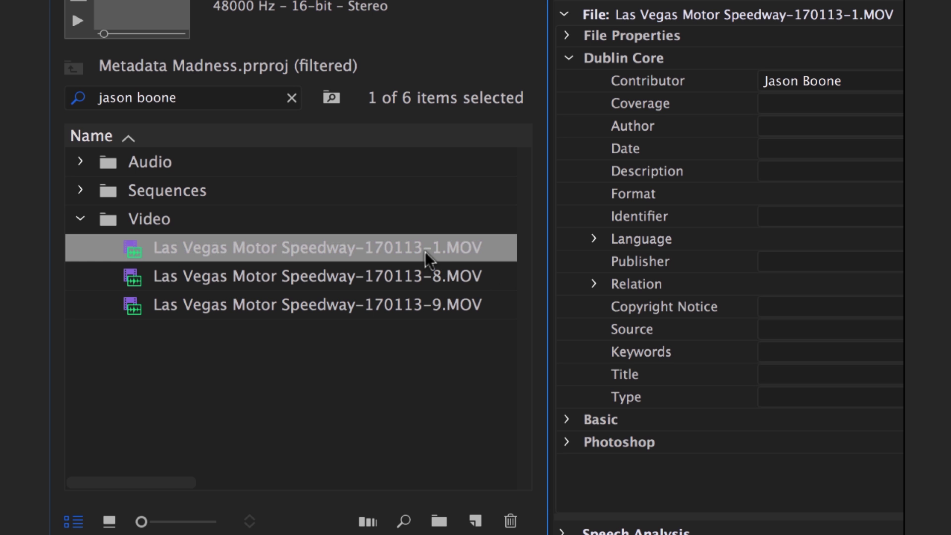
pyautogui.press('Down')
pyautogui.press('Down')
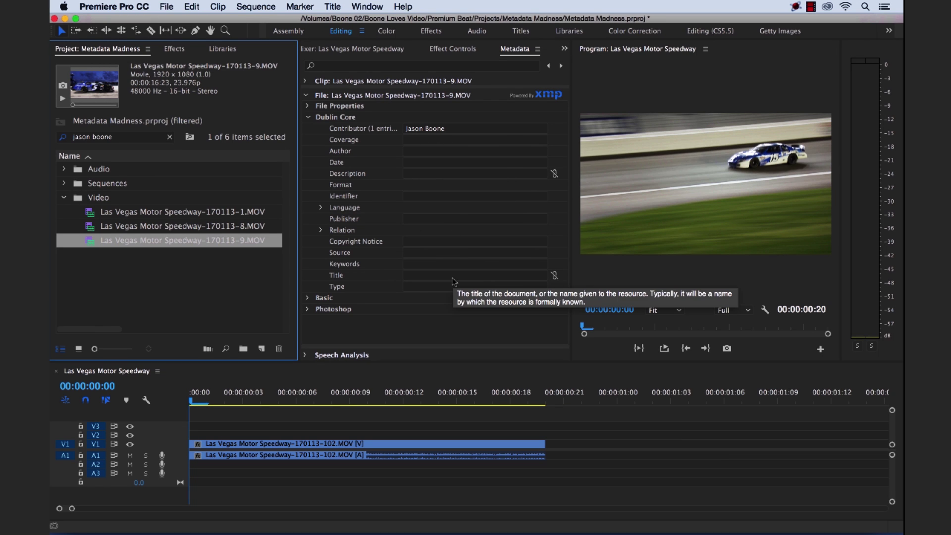
# Clear the name filter, review clip -1's Dublin Core fields, and maximize the Project panel
pyautogui.click(170, 137)
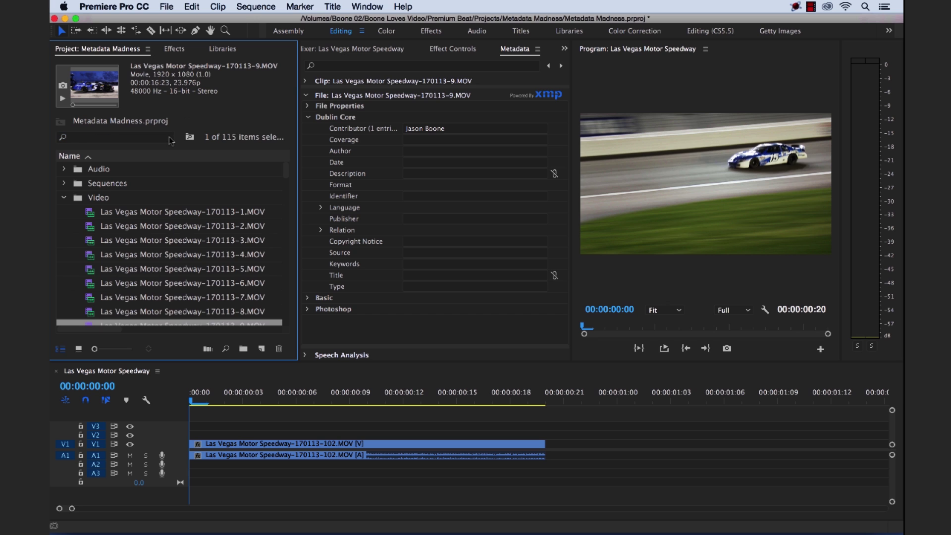
pyautogui.click(149, 216)
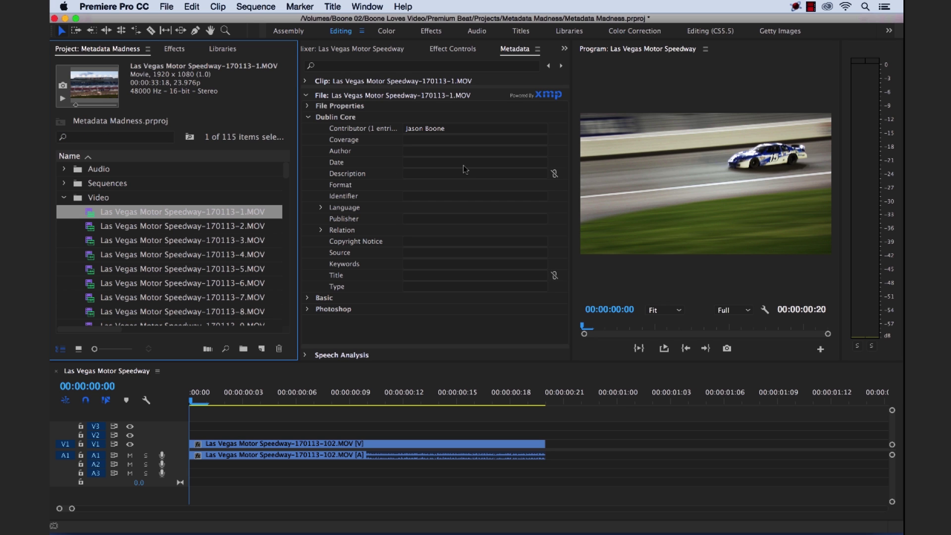
pyautogui.moveTo(501, 170)
pyautogui.moveTo(464, 149)
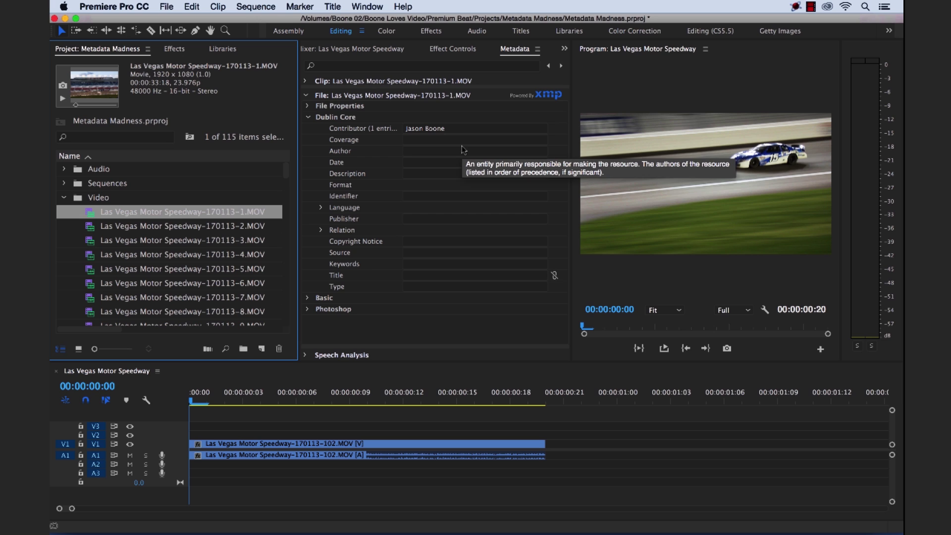
pyautogui.moveTo(473, 277)
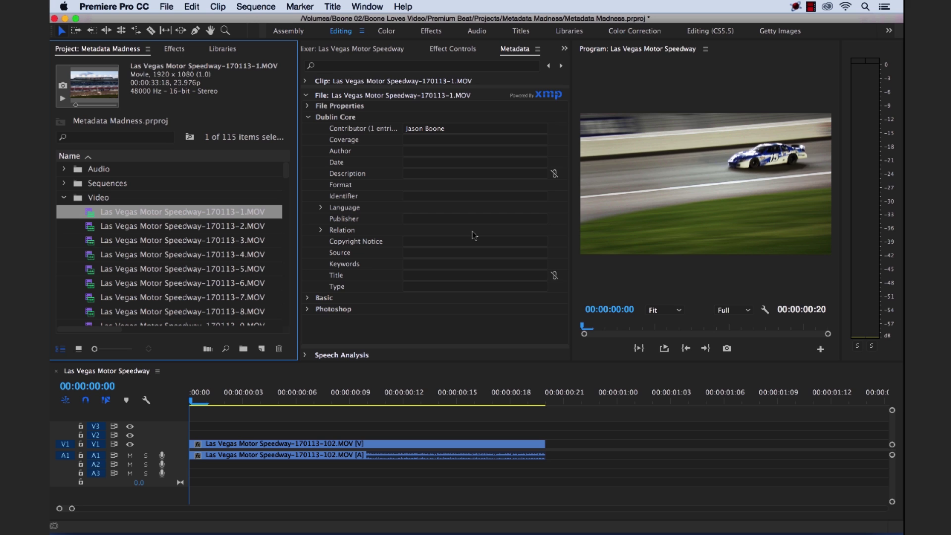
pyautogui.moveTo(511, 236)
pyautogui.press('`')
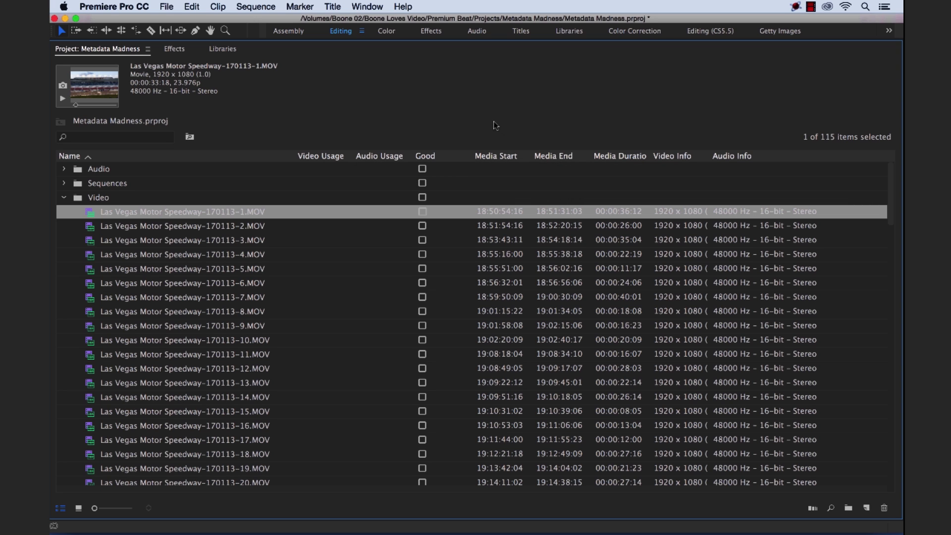
# Open the Project panel's Metadata Display settings from its panel menu and accept them
pyautogui.click(148, 49)
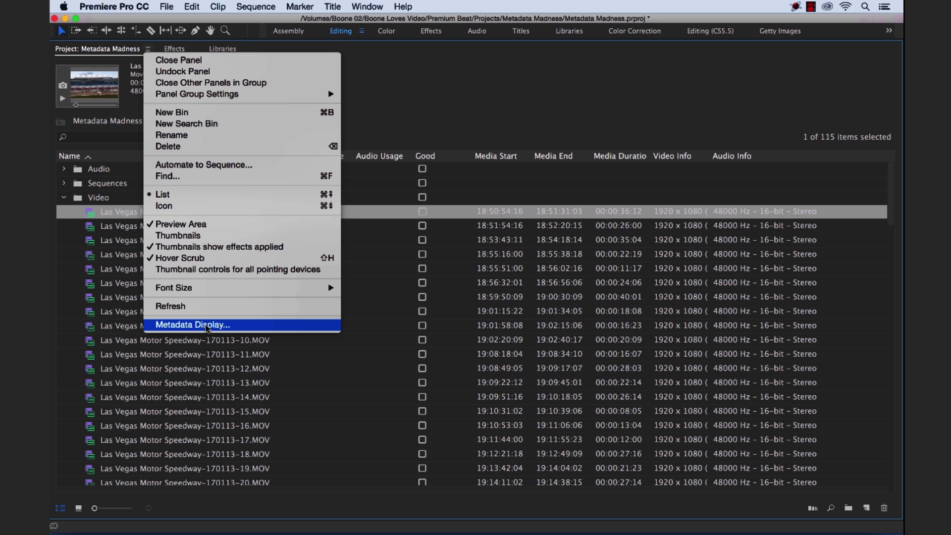
pyautogui.click(253, 328)
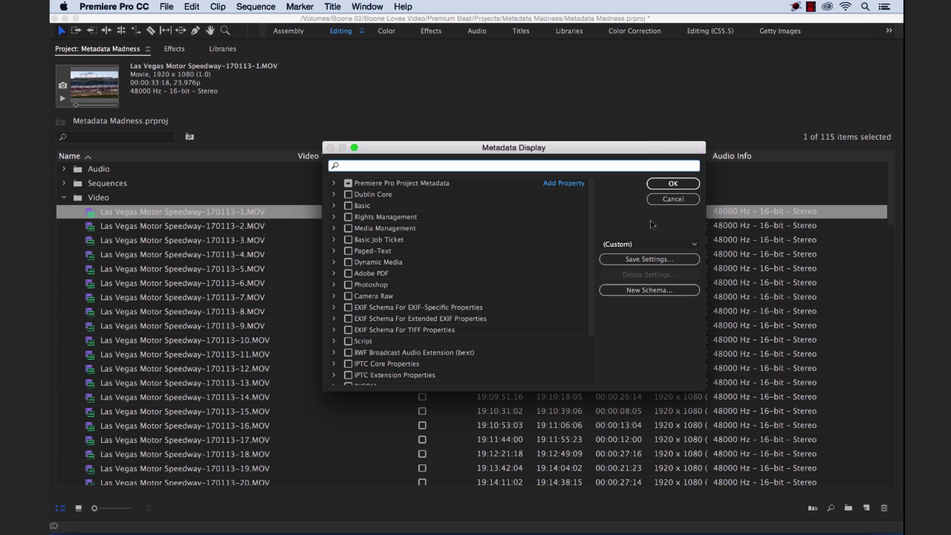
pyautogui.click(673, 185)
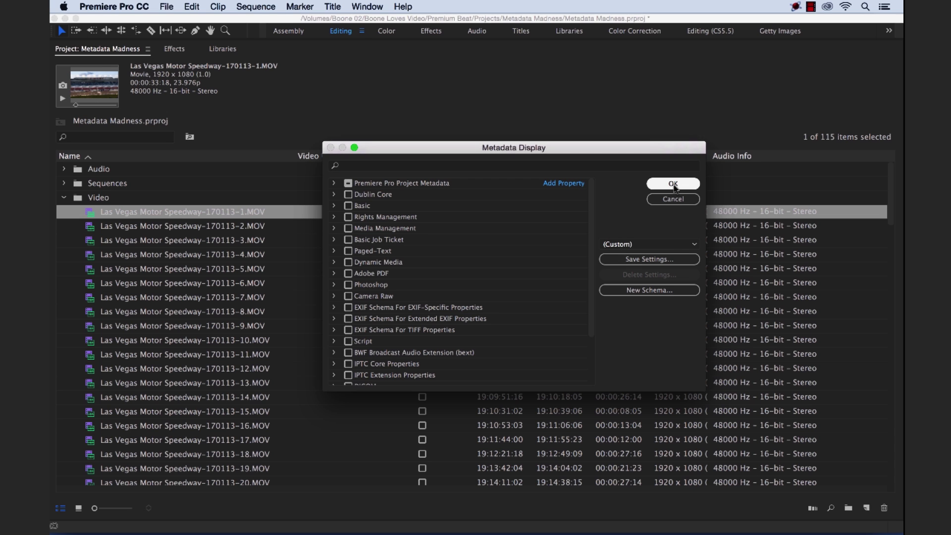